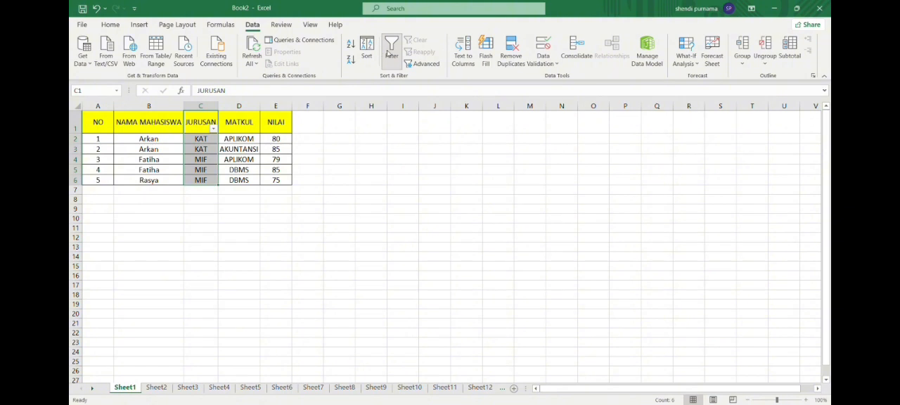
- Turn the filter off and on again for the JURUSAN column, cells C1:C6, on Sheet1
{"action": "left_click", "coordinate": [387, 53]}
{"action": "left_click", "coordinate": [387, 54]}
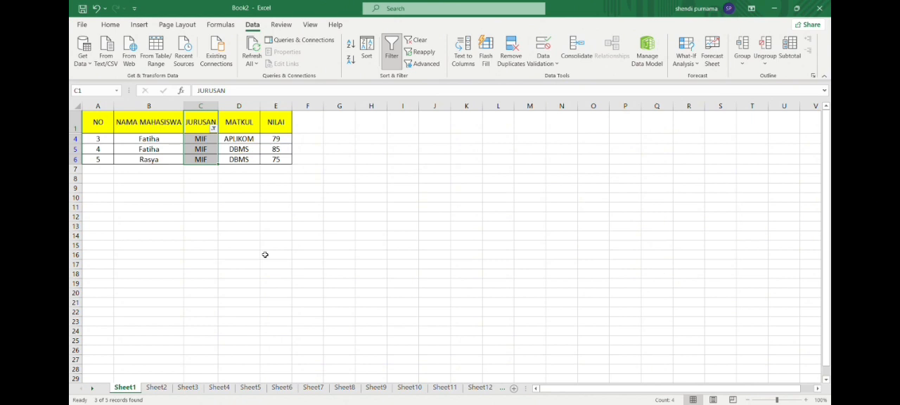
{"action": "left_click", "coordinate": [266, 256]}
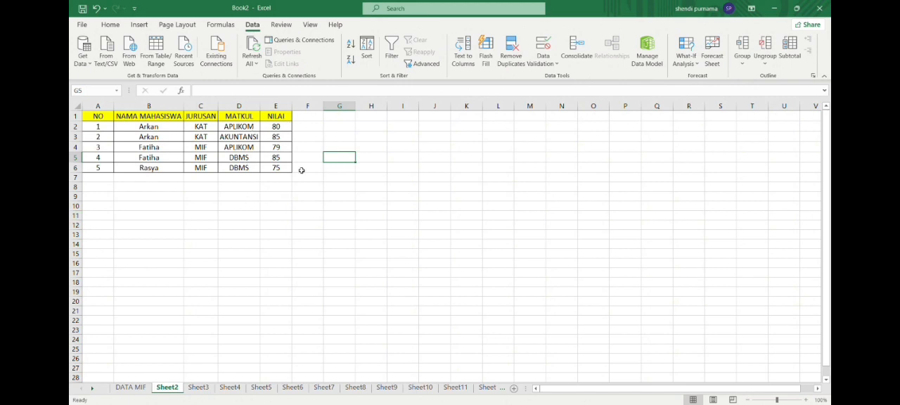
- Add a filter to the NILAI column, cells E1:E6, on Sheet2
{"action": "left_click_drag", "start_coordinate": [286, 117], "coordinate": [290, 176]}
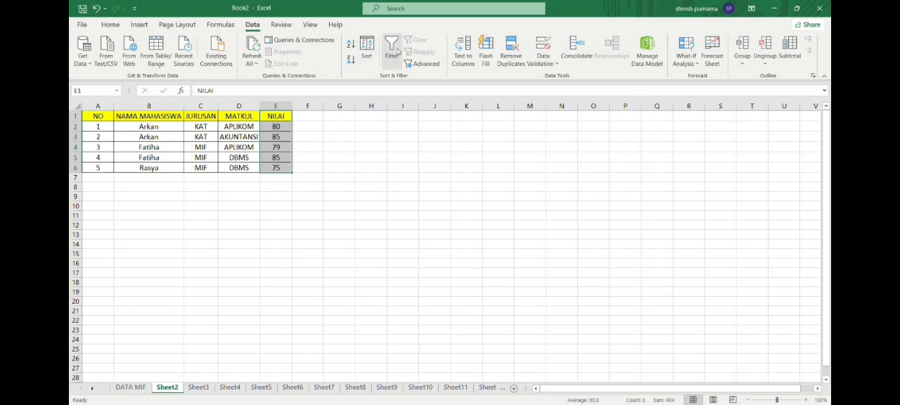
{"action": "left_click", "coordinate": [390, 50]}
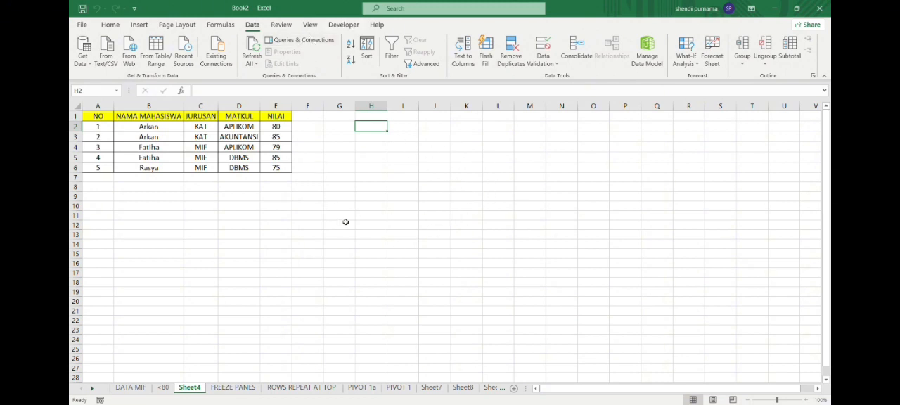
- Insert subtotals in the whole table on Sheet4, summing NILAI at each change in NAMA MAHASISWA
{"action": "left_click", "coordinate": [285, 171]}
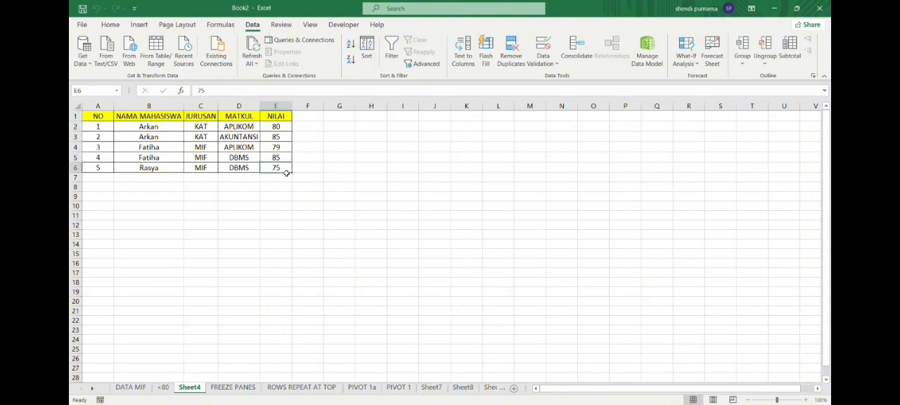
{"action": "key", "text": "ctrl+a"}
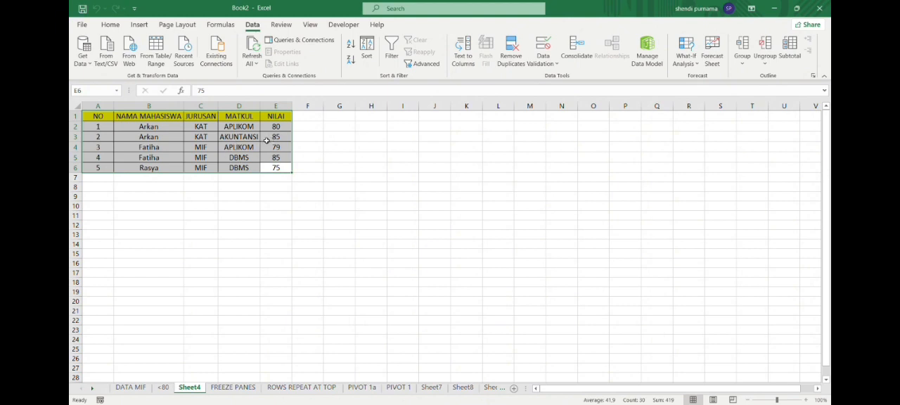
{"action": "double_click", "coordinate": [257, 26]}
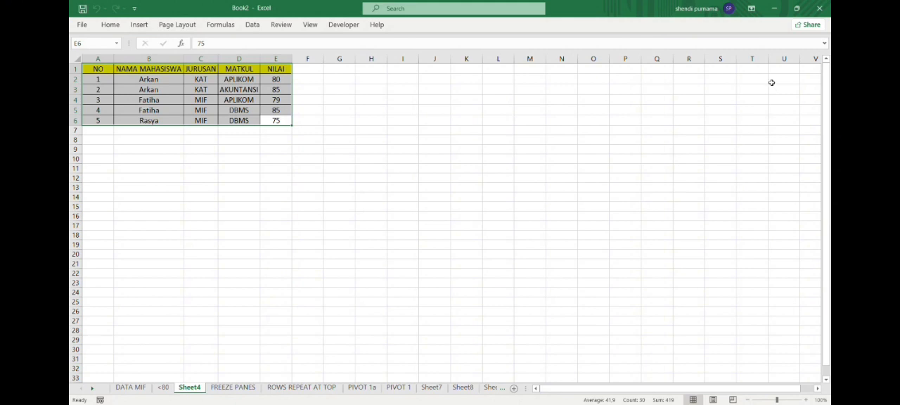
{"action": "left_click", "coordinate": [251, 25]}
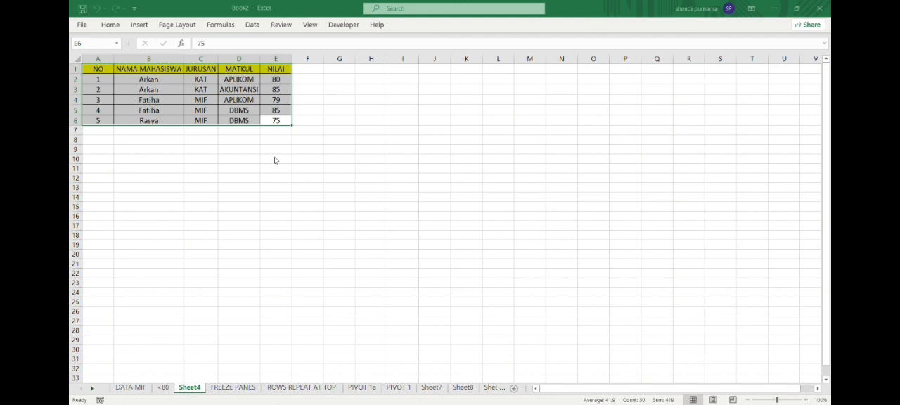
{"action": "left_click", "coordinate": [282, 262]}
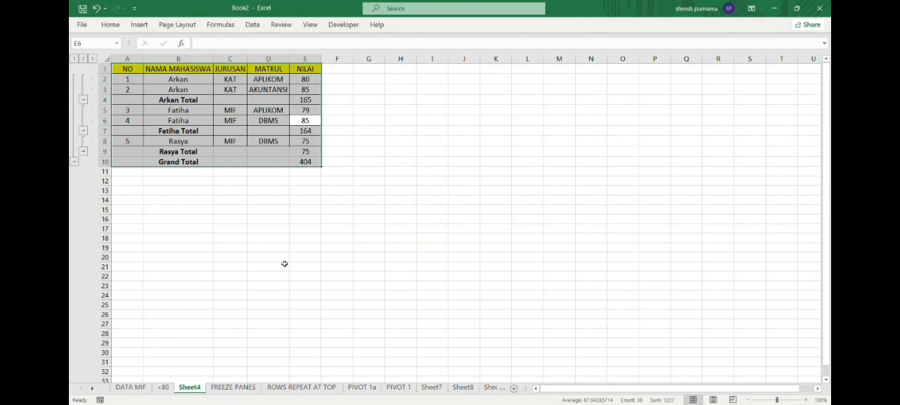
{"action": "left_click", "coordinate": [348, 154]}
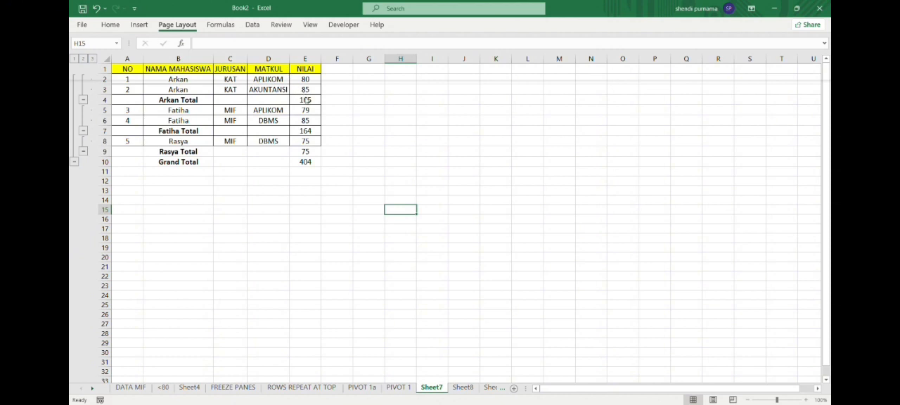
{"action": "left_click", "coordinate": [144, 26]}
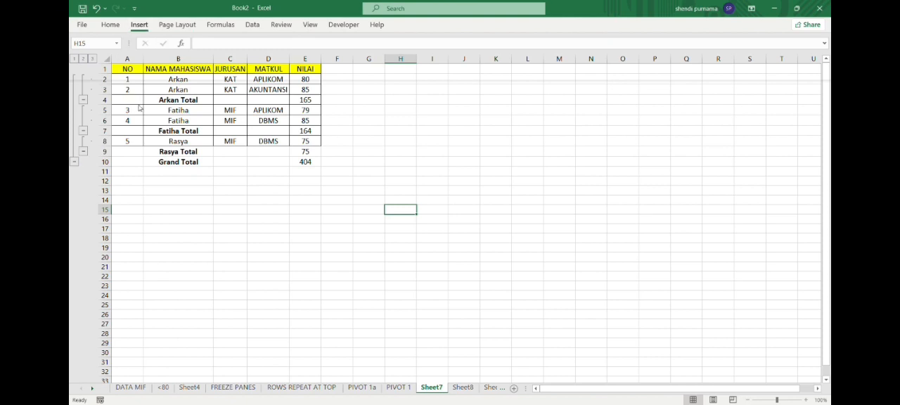
{"action": "left_click", "coordinate": [140, 26]}
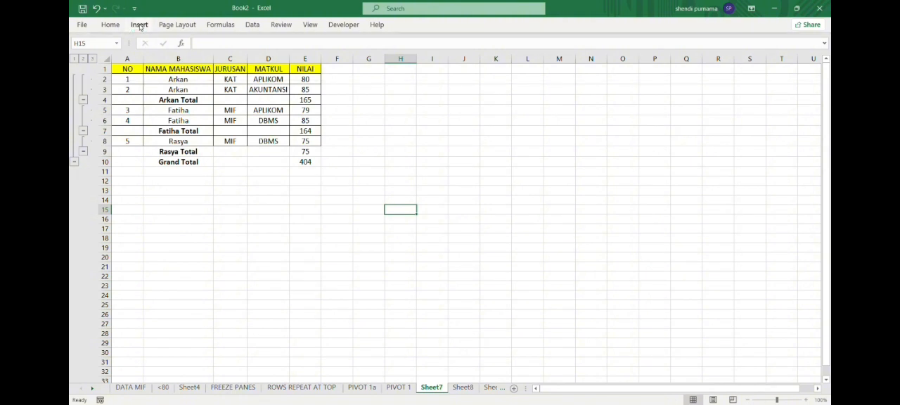
{"action": "left_click", "coordinate": [140, 26]}
{"action": "left_click", "coordinate": [94, 55]}
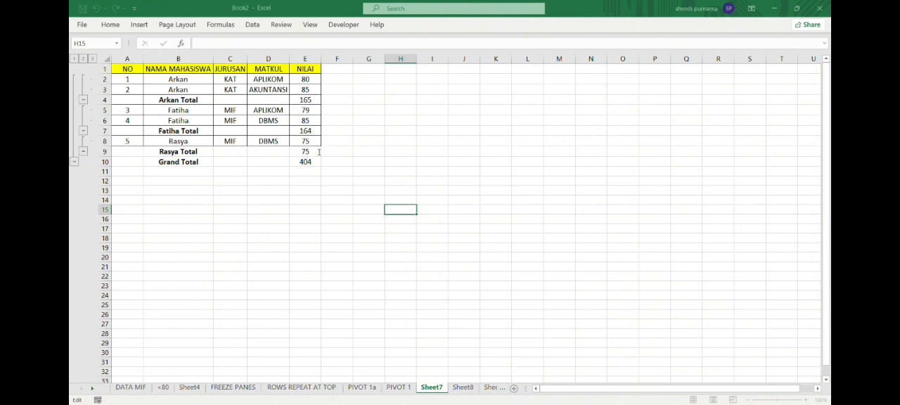
{"action": "left_click", "coordinate": [316, 273]}
- Try to insert a PivotTable from the subtotalled table A1:E10 on Sheet7
{"action": "key", "text": "ctrl+a"}
{"action": "left_click", "coordinate": [306, 162]}
{"action": "key", "text": "ctrl+a"}
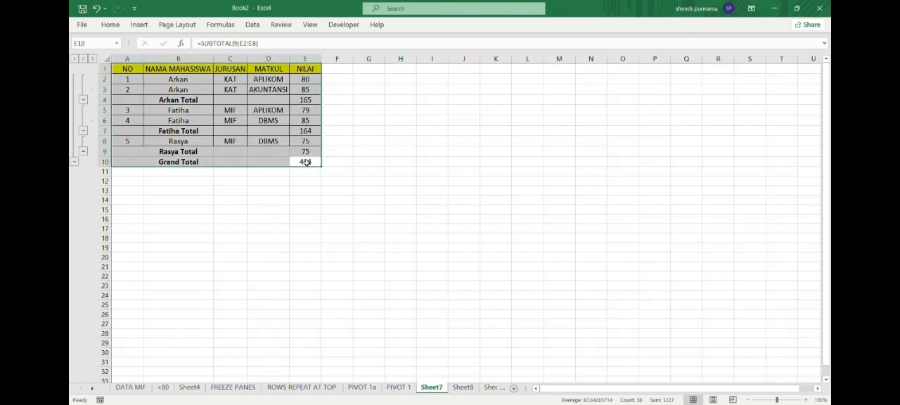
{"action": "left_click", "coordinate": [118, 25]}
{"action": "left_click", "coordinate": [139, 24]}
{"action": "left_click", "coordinate": [79, 58]}
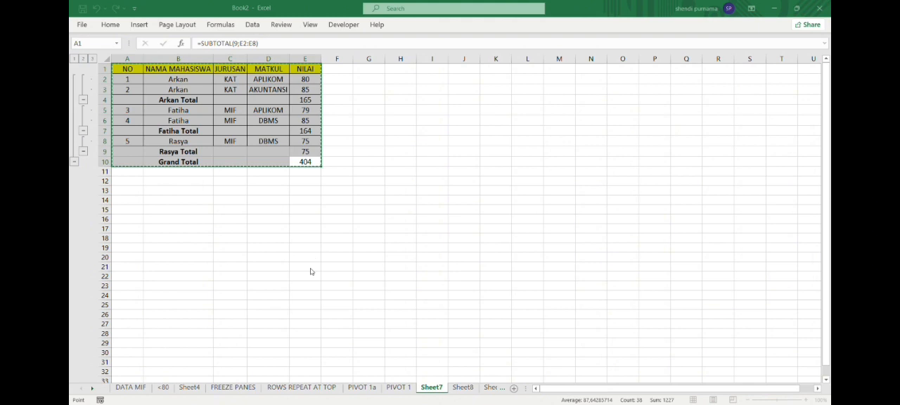
{"action": "left_click", "coordinate": [442, 235]}
{"action": "left_click", "coordinate": [305, 279]}
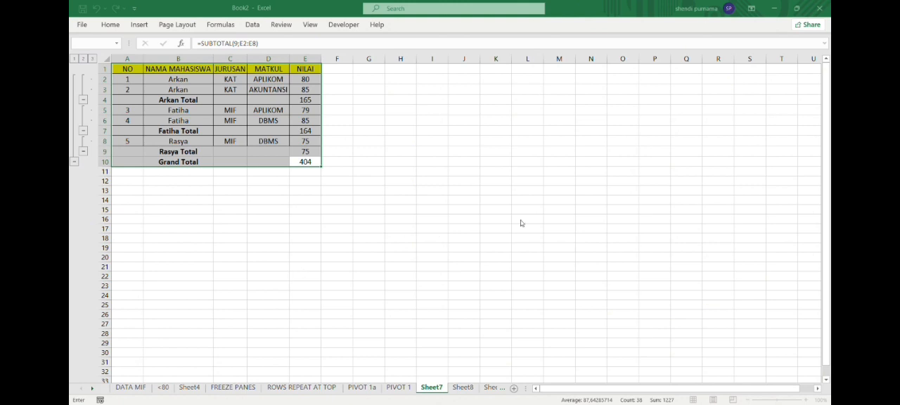
{"action": "key", "text": "ctrl+c"}
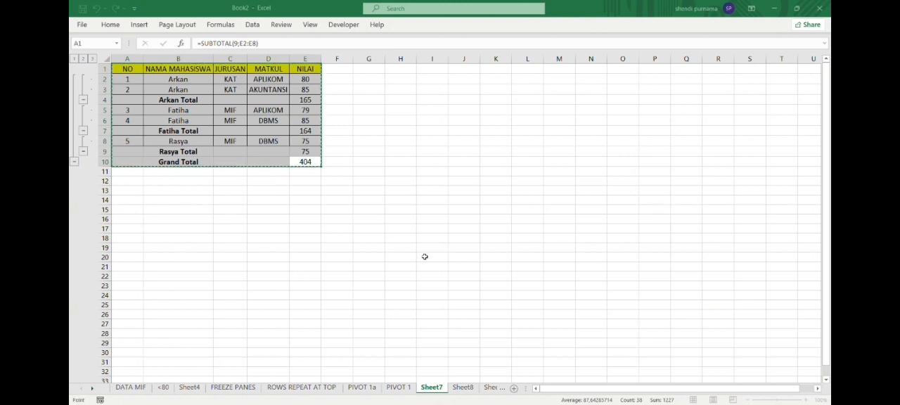
{"action": "left_click", "coordinate": [172, 259]}
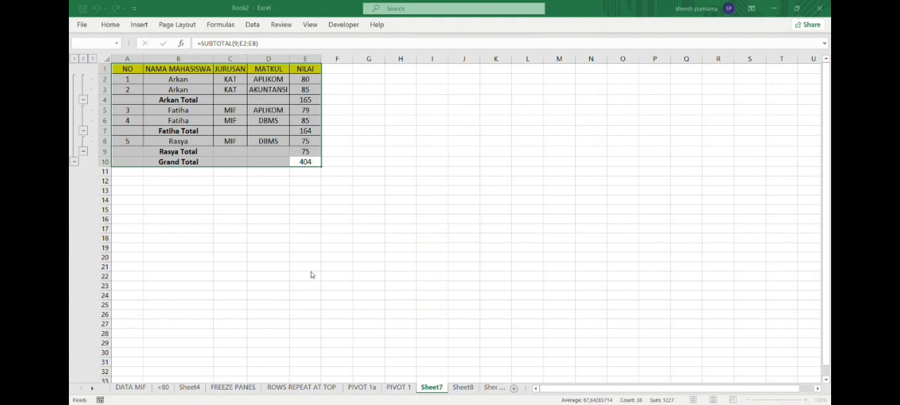
{"action": "left_click", "coordinate": [454, 240]}
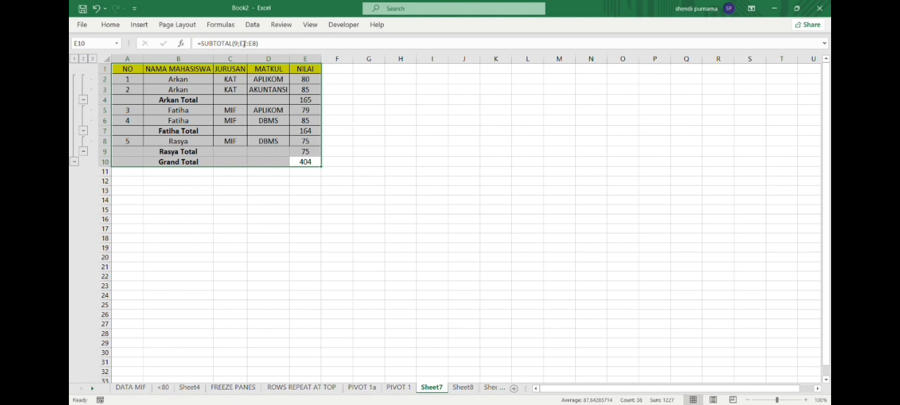
{"action": "left_click", "coordinate": [177, 26]}
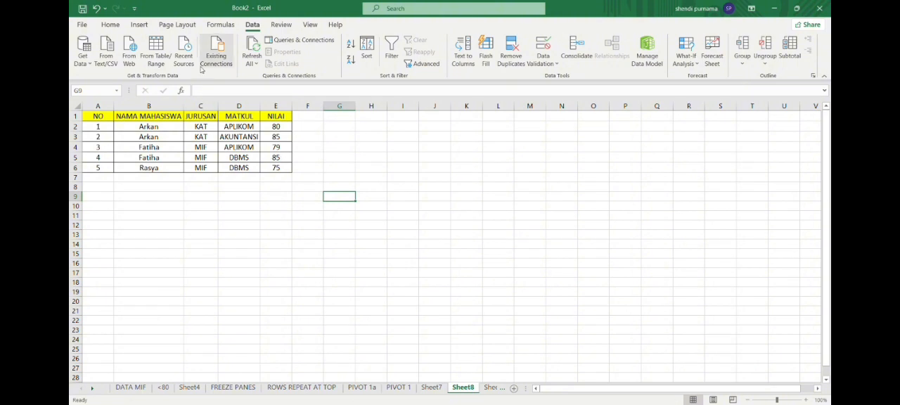
- Apply list data validation with an in-cell dropdown to the JURUSAN column, cells C1:C6, on Sheet8
{"action": "left_click", "coordinate": [201, 117]}
{"action": "left_click_drag", "start_coordinate": [201, 124], "coordinate": [211, 167]}
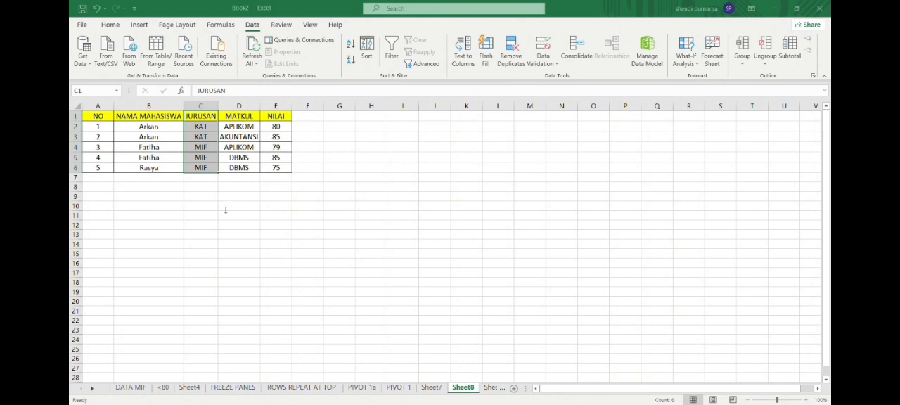
{"action": "left_click", "coordinate": [228, 212]}
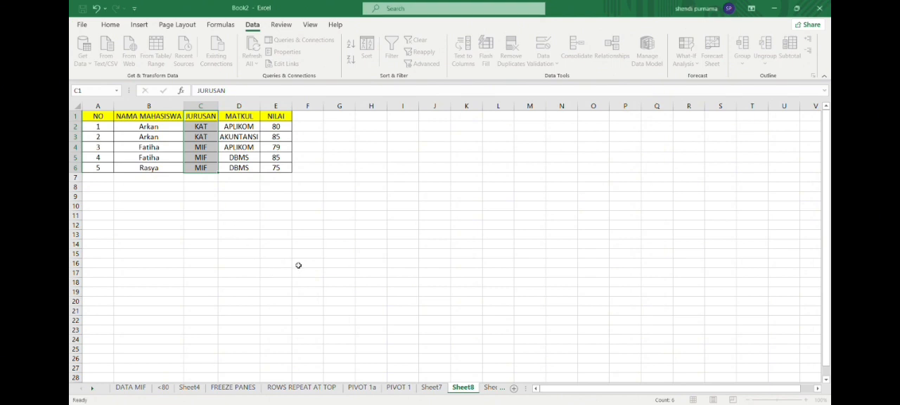
{"action": "left_click", "coordinate": [252, 234]}
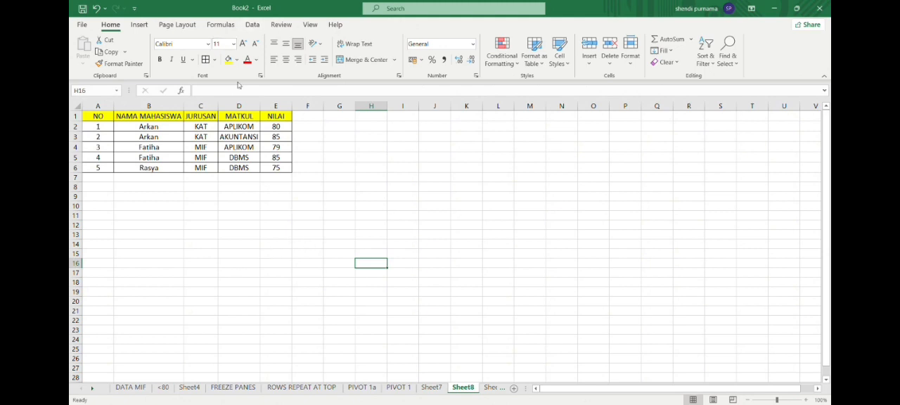
- Reopen and examine the data validation settings of the JURUSAN cells C1:C6 on Sheet8
{"action": "left_click_drag", "start_coordinate": [209, 117], "coordinate": [207, 169]}
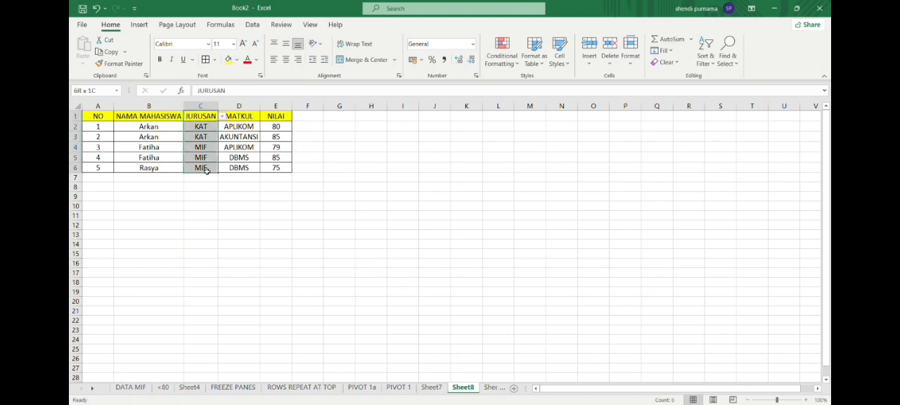
{"action": "left_click", "coordinate": [253, 27]}
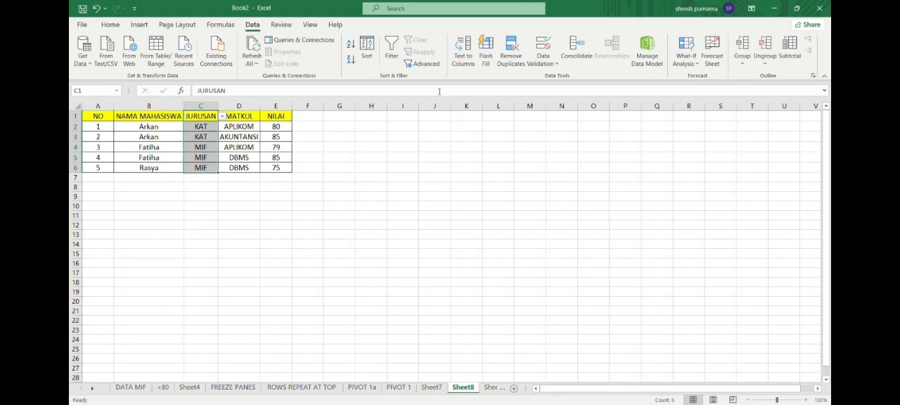
{"action": "left_click", "coordinate": [543, 50]}
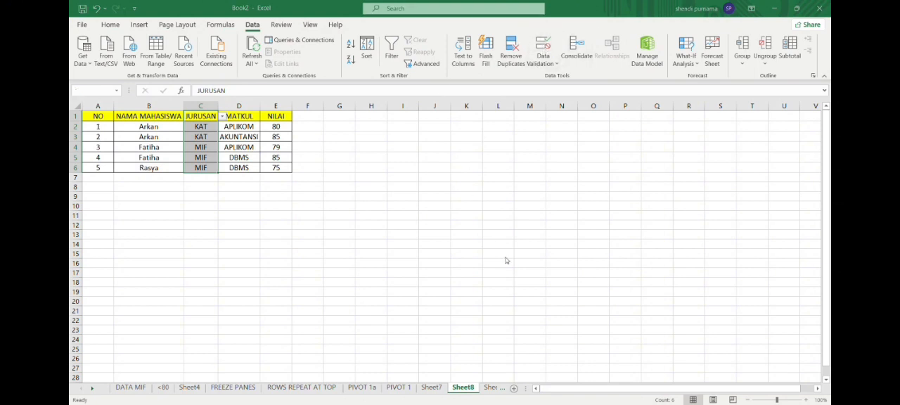
{"action": "left_click", "coordinate": [602, 192]}
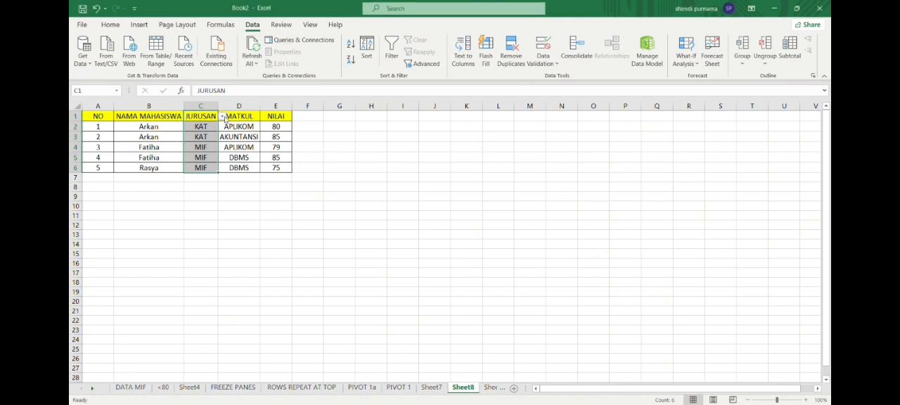
{"action": "left_click", "coordinate": [543, 46]}
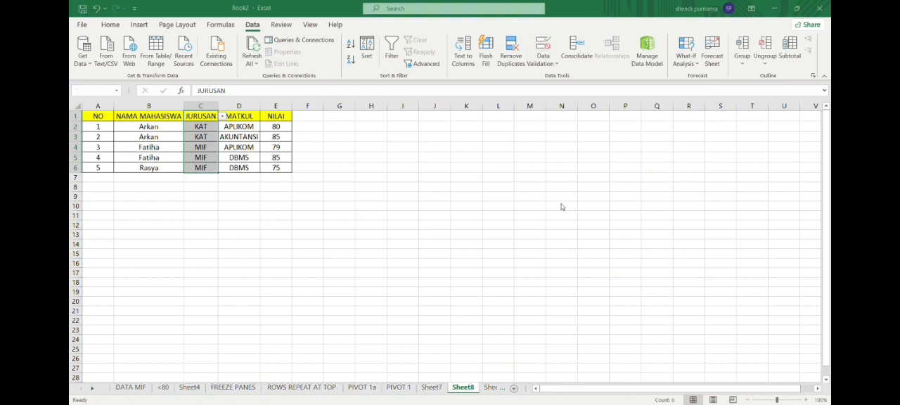
{"action": "left_click", "coordinate": [600, 194]}
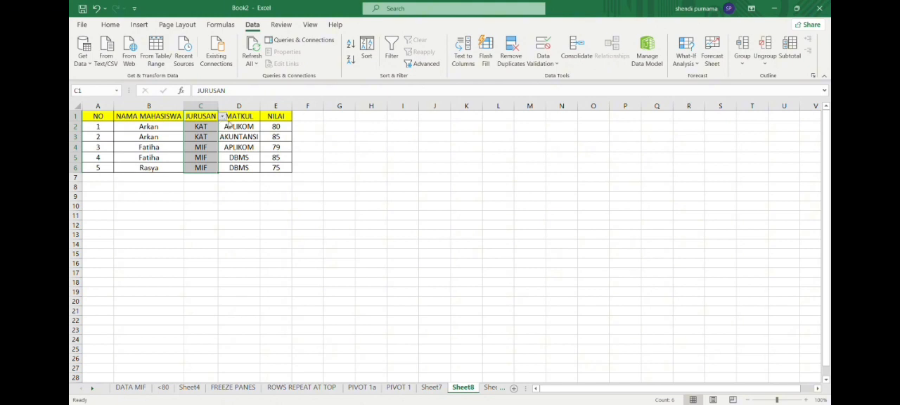
{"action": "left_click", "coordinate": [557, 81]}
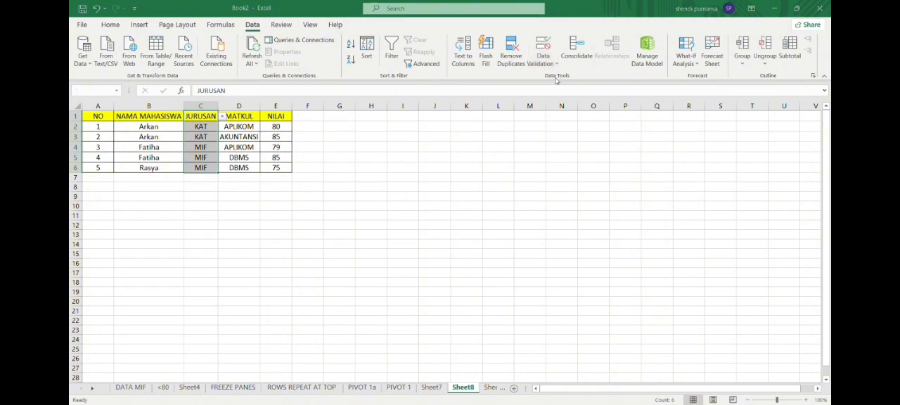
{"action": "left_click", "coordinate": [602, 195]}
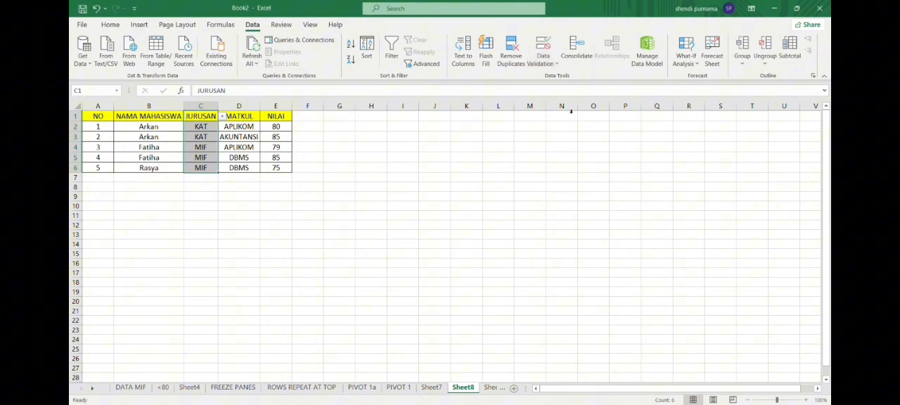
{"action": "left_click", "coordinate": [557, 66]}
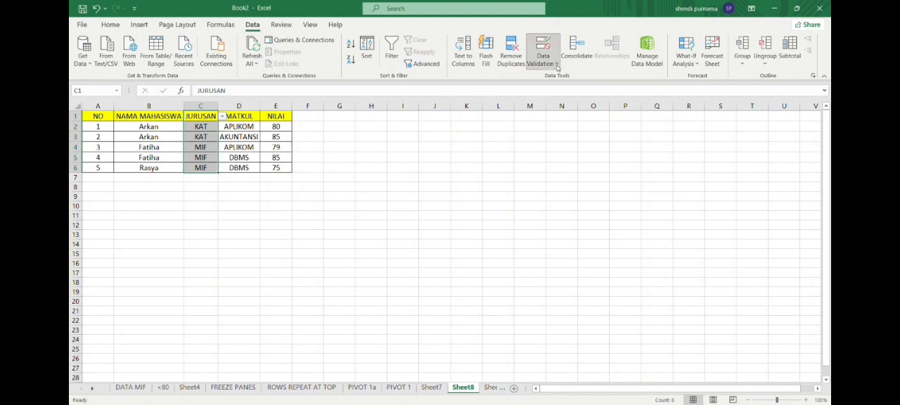
{"action": "left_click", "coordinate": [560, 105]}
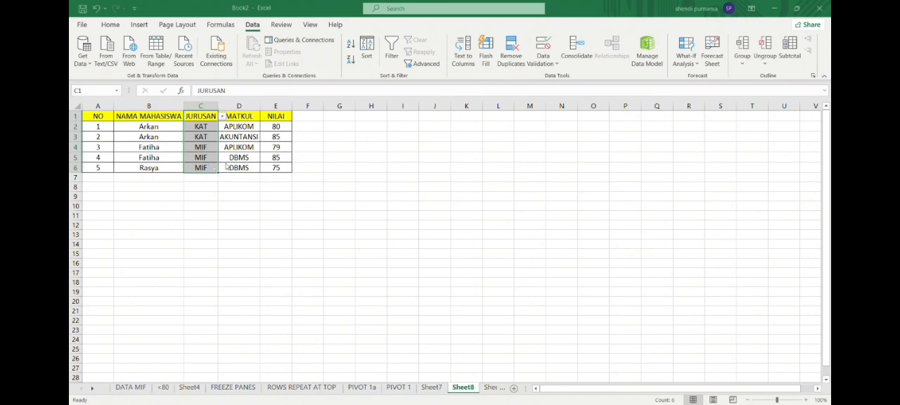
{"action": "left_click", "coordinate": [216, 211]}
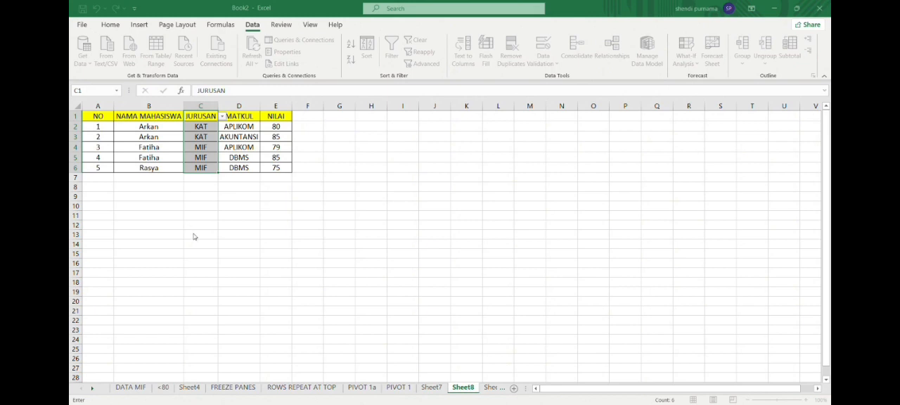
{"action": "left_click", "coordinate": [304, 266]}
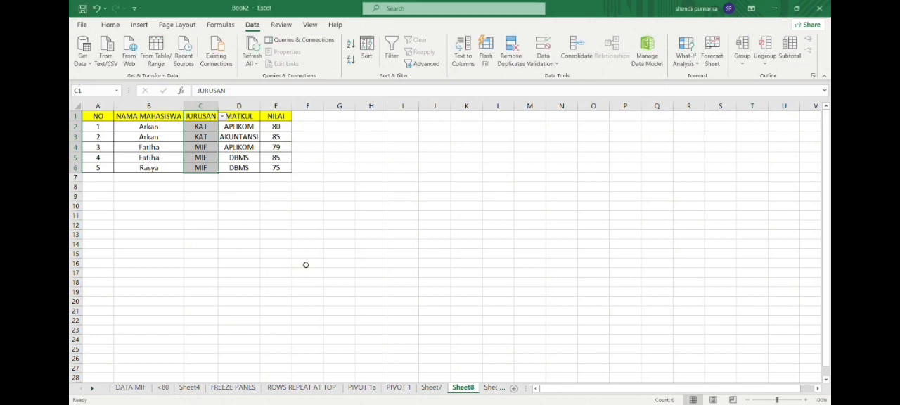
- Try to enter KIT in the JURUSAN cell C2 on Sheet8 to test the list validation
{"action": "left_click", "coordinate": [204, 128]}
{"action": "key", "text": "BackSpace"}
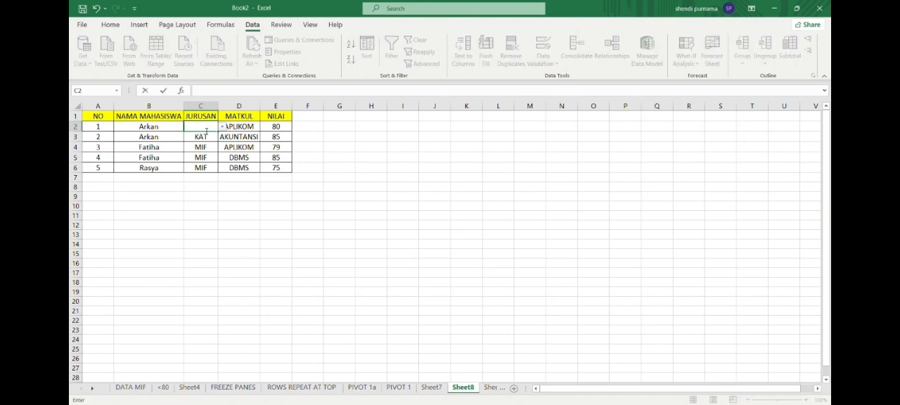
{"action": "type", "text": "KIT"}
{"action": "key", "text": "Return"}
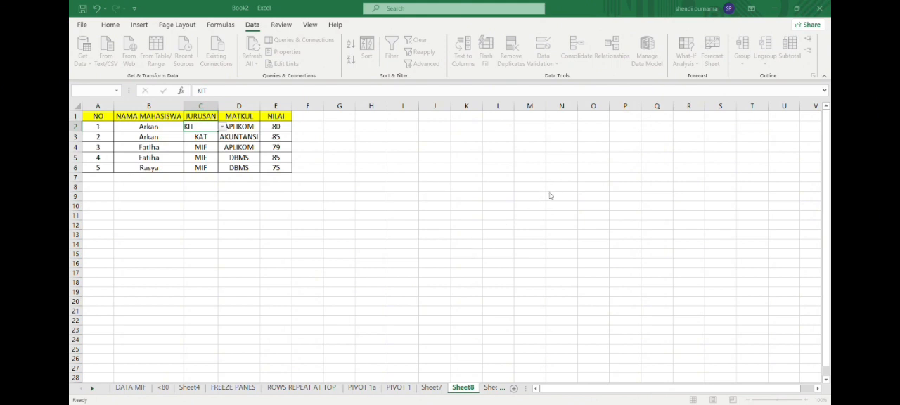
{"action": "left_click", "coordinate": [435, 216]}
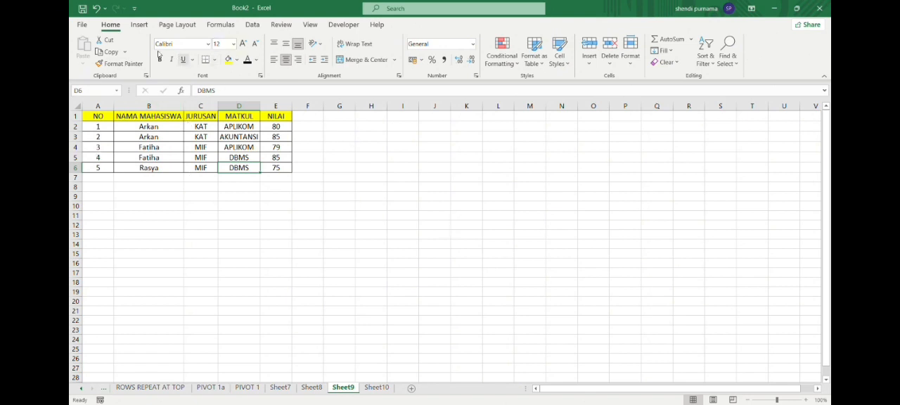
- Start recording a new macro on Sheet9
{"action": "left_click", "coordinate": [90, 26]}
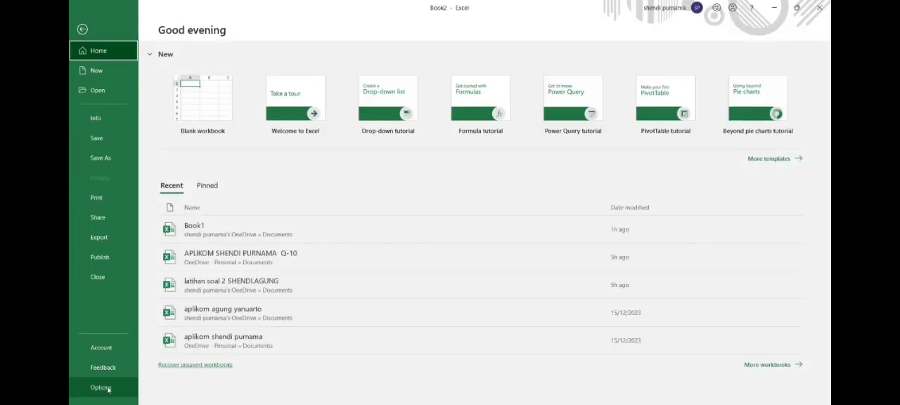
{"action": "key", "text": "Escape"}
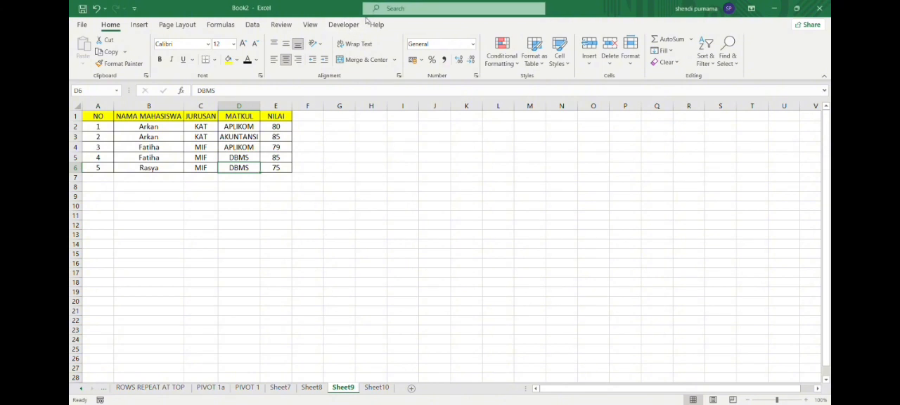
{"action": "left_click", "coordinate": [329, 24]}
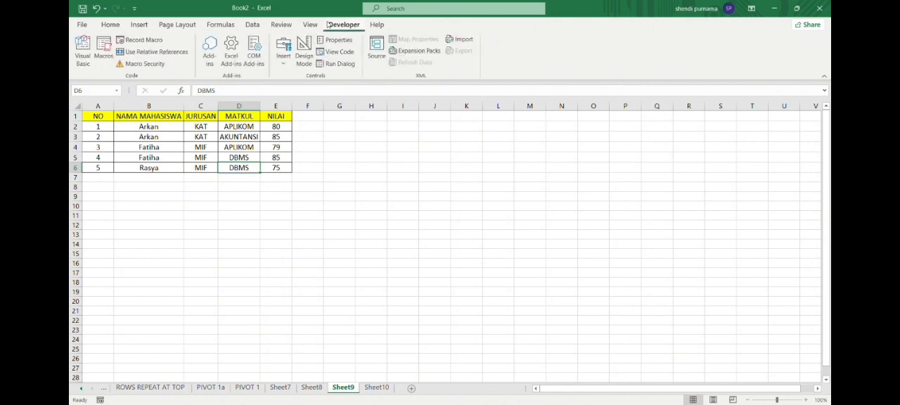
{"action": "left_click", "coordinate": [138, 40]}
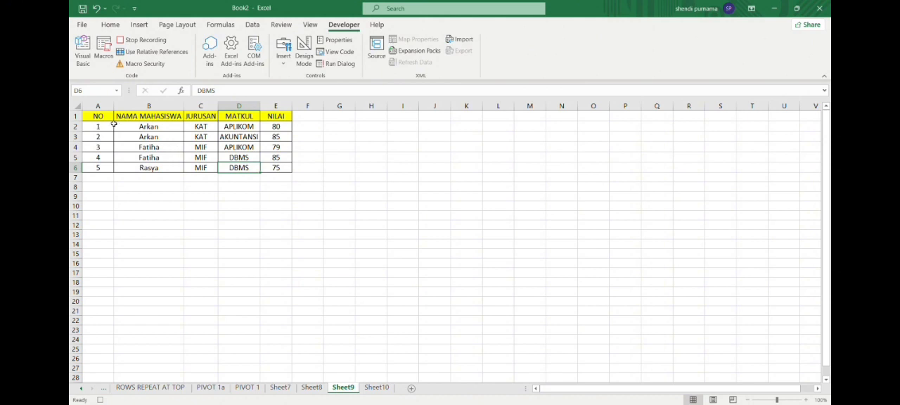
- Italicize the whole table A1:E6 on Sheet9 and set its font colour to purple while the macro records
{"action": "key", "text": "ctrl+Home"}
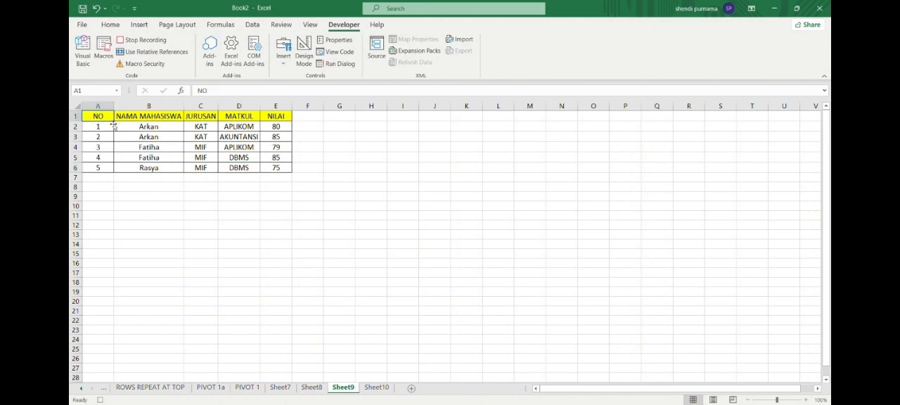
{"action": "key", "text": "ctrl+a"}
{"action": "key", "text": "ctrl+i"}
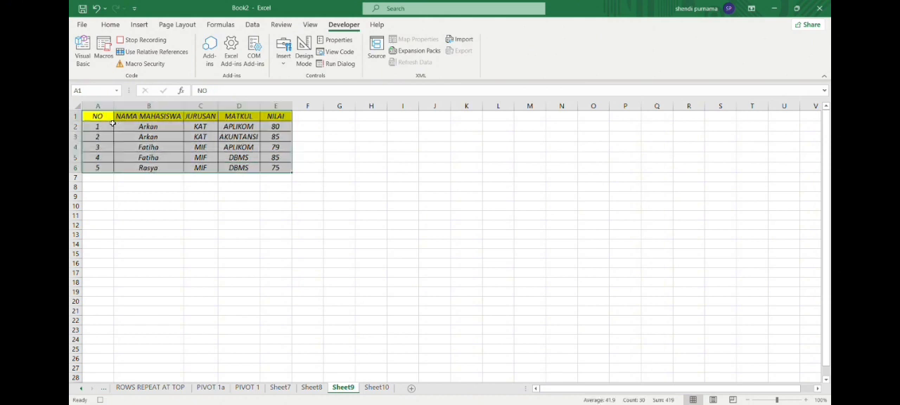
{"action": "left_click", "coordinate": [110, 25]}
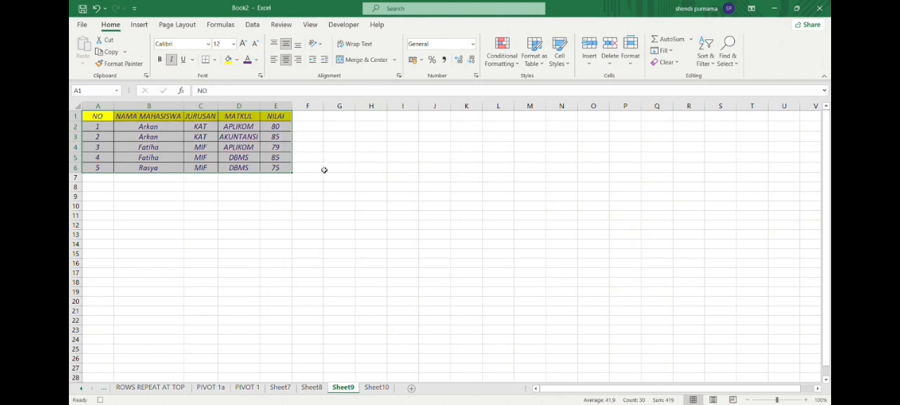
{"action": "left_click", "coordinate": [335, 169]}
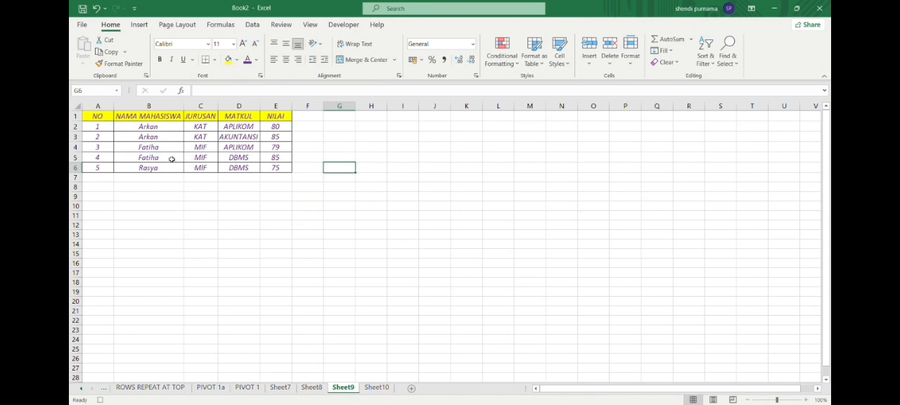
- Stop recording the macro on Sheet9
{"action": "key", "text": "ctrl+z"}
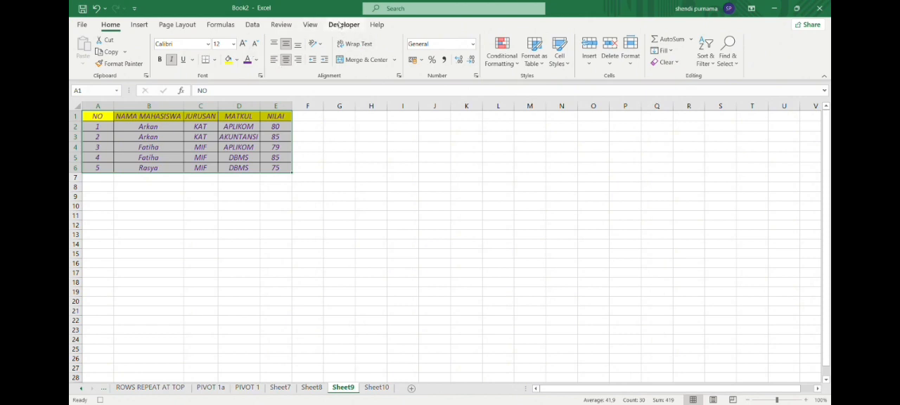
{"action": "left_click", "coordinate": [343, 24]}
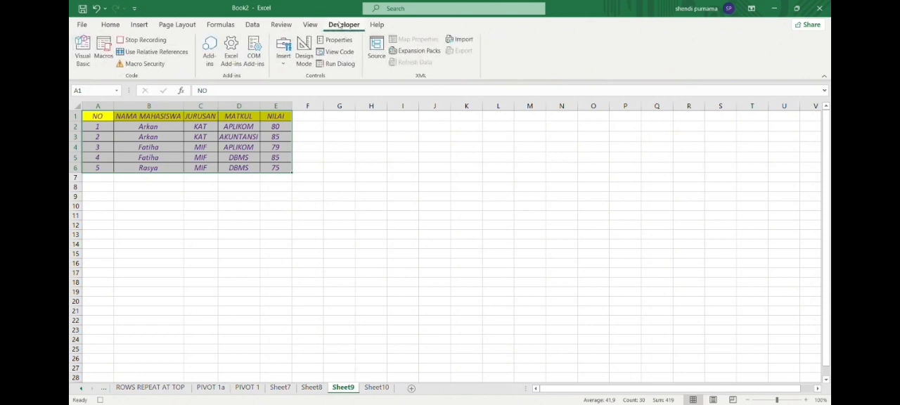
{"action": "left_click", "coordinate": [160, 41]}
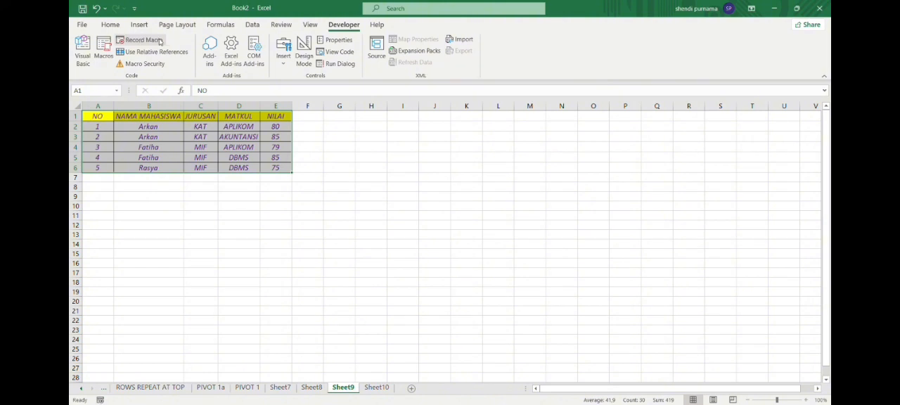
- Undo the italic and purple font formatting of the table on Sheet9
{"action": "left_click", "coordinate": [163, 181]}
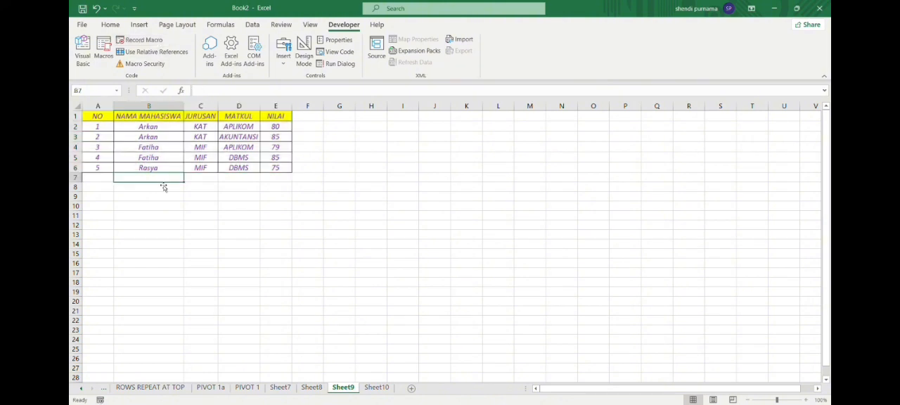
{"action": "key", "text": "ctrl+z"}
{"action": "key", "text": "ctrl+z"}
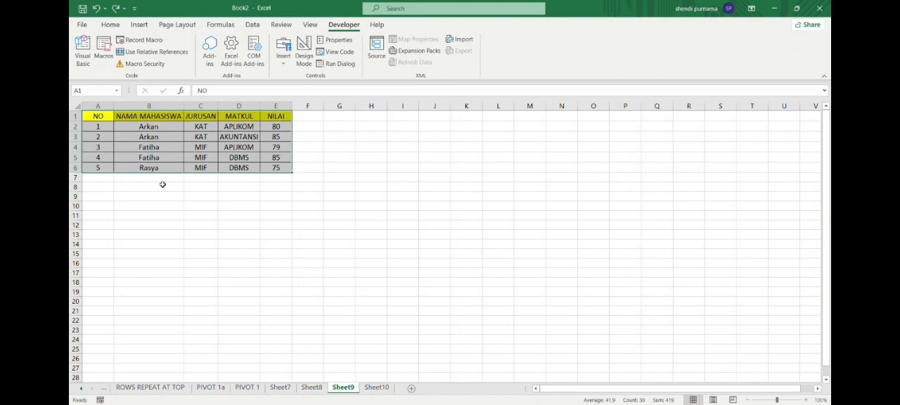
{"action": "left_click", "coordinate": [247, 208]}
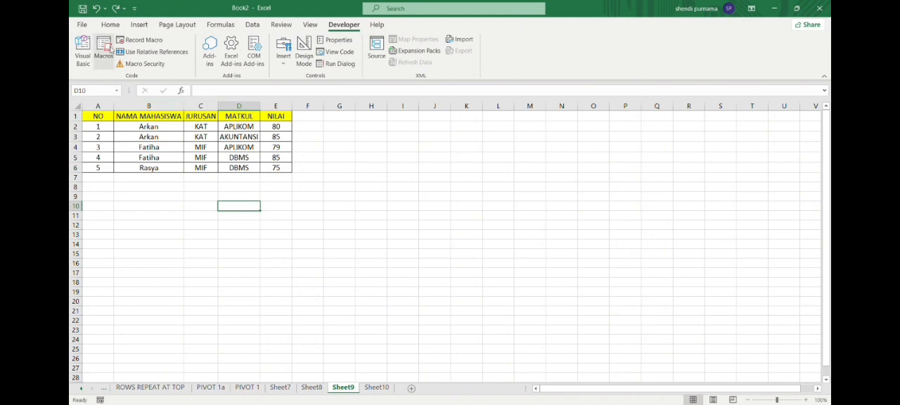
- Run the recorded macro on Sheet9 to reapply the italic and purple formatting to the table
{"action": "left_click", "coordinate": [110, 50]}
{"action": "left_click", "coordinate": [338, 133]}
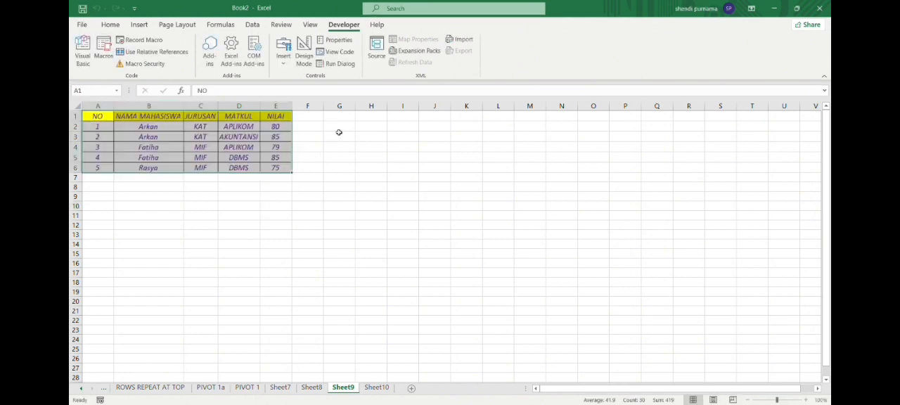
{"action": "left_click", "coordinate": [373, 149]}
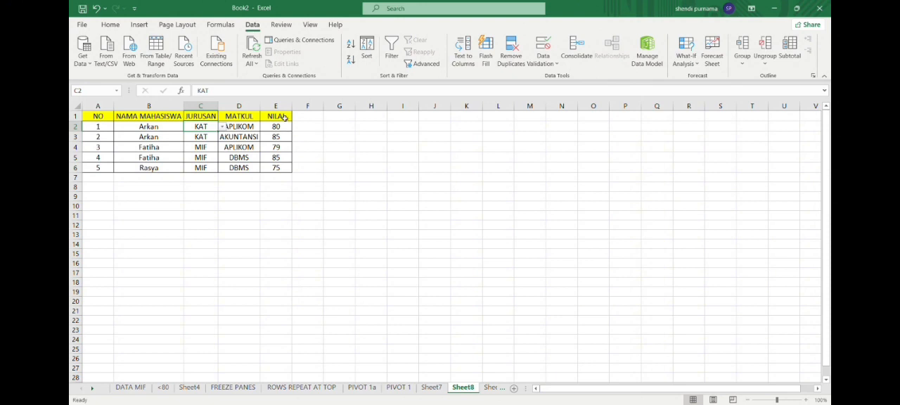
- Apply data validation to the NILAI column, cells E1:E6, on Sheet8
{"action": "left_click", "coordinate": [112, 25]}
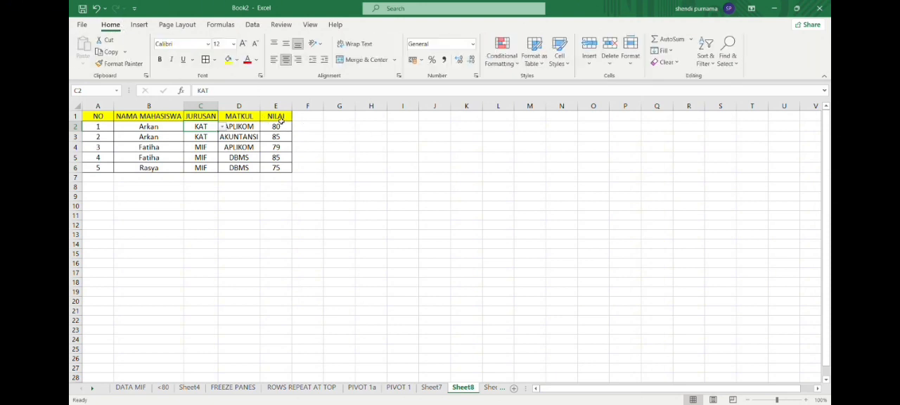
{"action": "left_click_drag", "start_coordinate": [279, 119], "coordinate": [288, 169]}
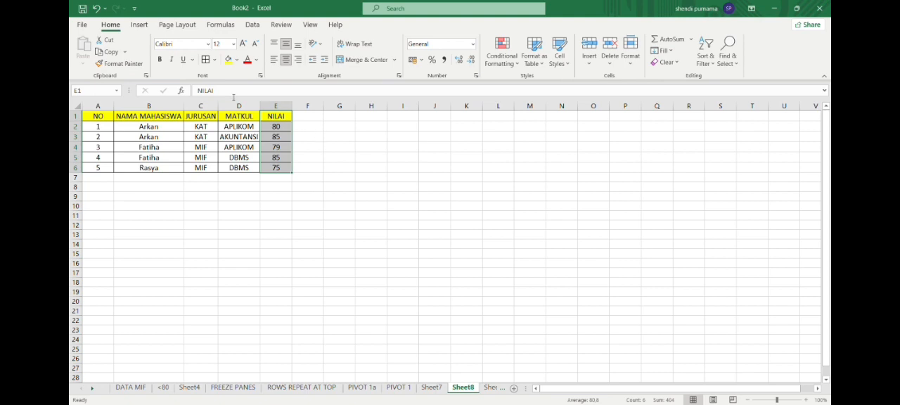
{"action": "left_click", "coordinate": [252, 25]}
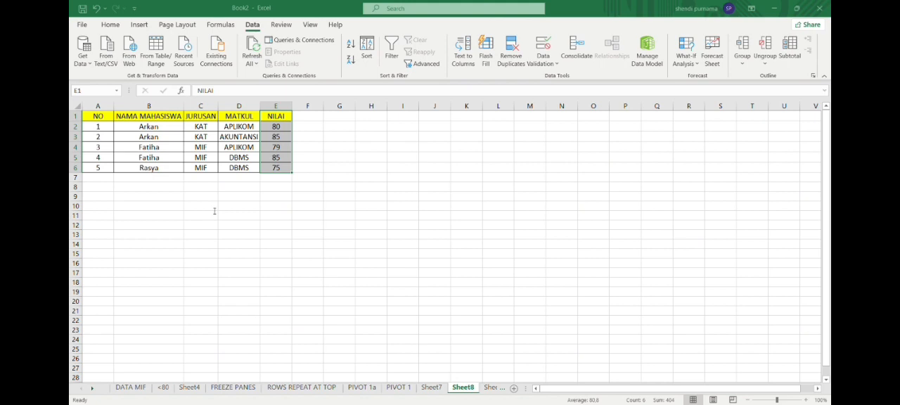
{"action": "left_click", "coordinate": [214, 211]}
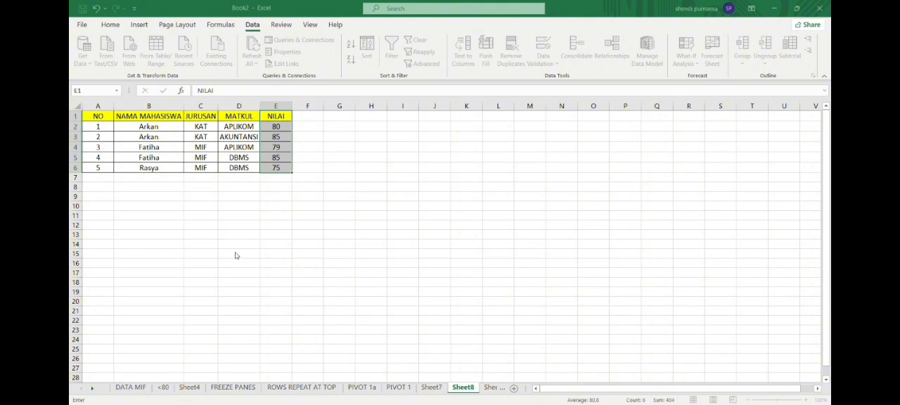
{"action": "left_click", "coordinate": [298, 261]}
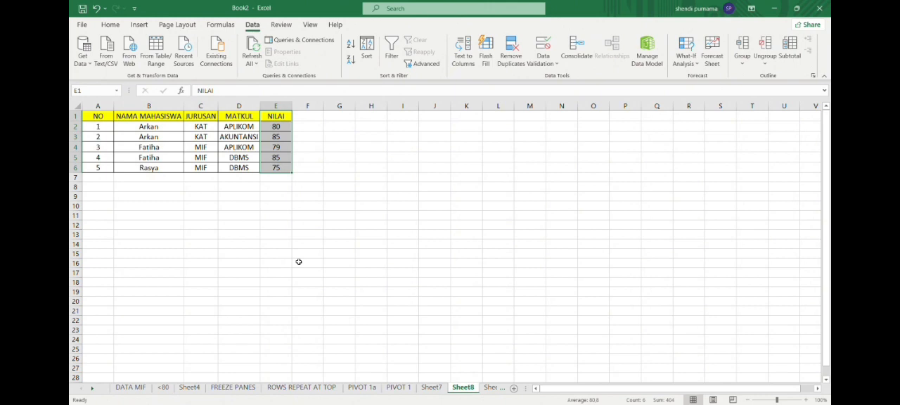
{"action": "left_click", "coordinate": [371, 225]}
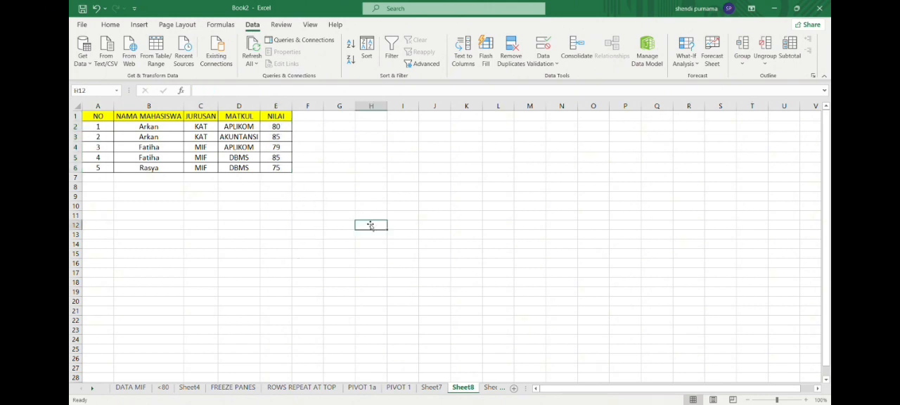
- Try to enter 101 in the NILAI cell E2 on Sheet8 to test the validation limit
{"action": "left_click", "coordinate": [285, 128]}
{"action": "double_click", "coordinate": [288, 131]}
{"action": "key", "text": "BackSpace"}
{"action": "key", "text": "BackSpace"}
{"action": "type", "text": "101"}
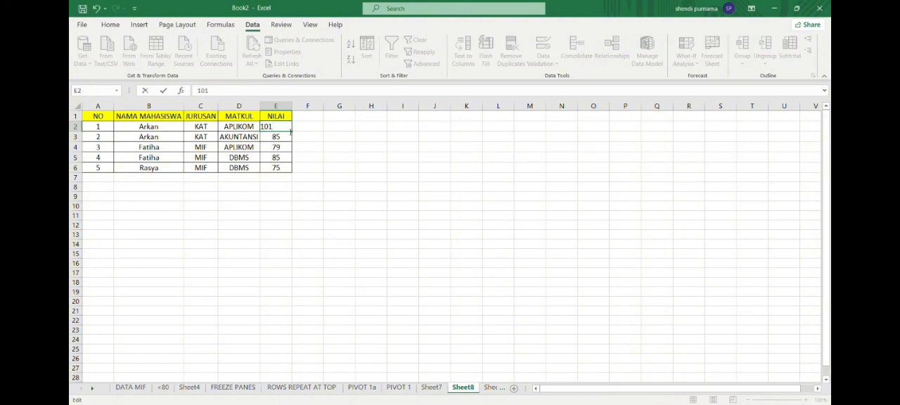
{"action": "key", "text": "Return"}
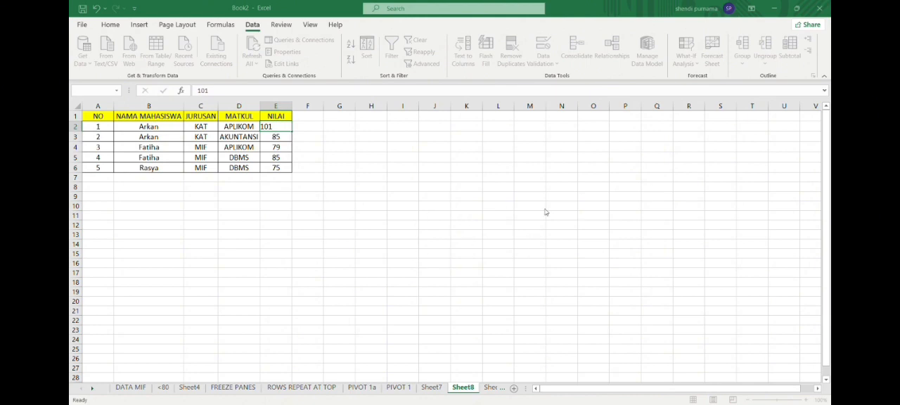
{"action": "key", "text": "Escape"}
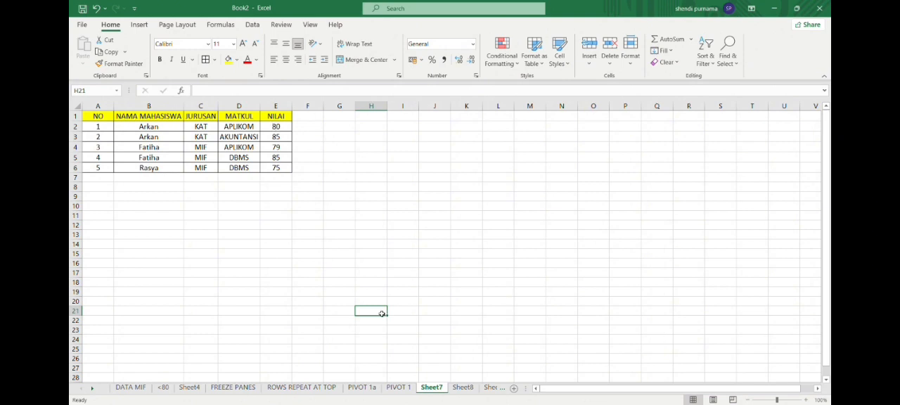
- Insert a PivotTable on a new worksheet from the whole table A1:E6 on Sheet7
{"action": "left_click", "coordinate": [271, 160]}
{"action": "key", "text": "ctrl+a"}
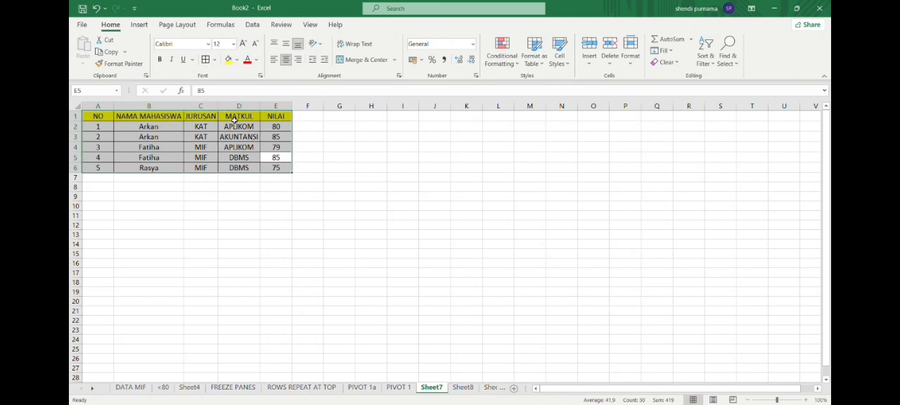
{"action": "left_click", "coordinate": [177, 26]}
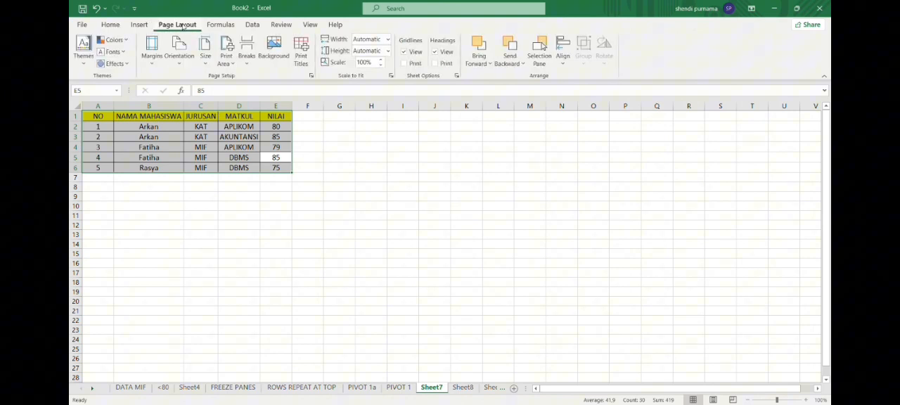
{"action": "left_click", "coordinate": [140, 24]}
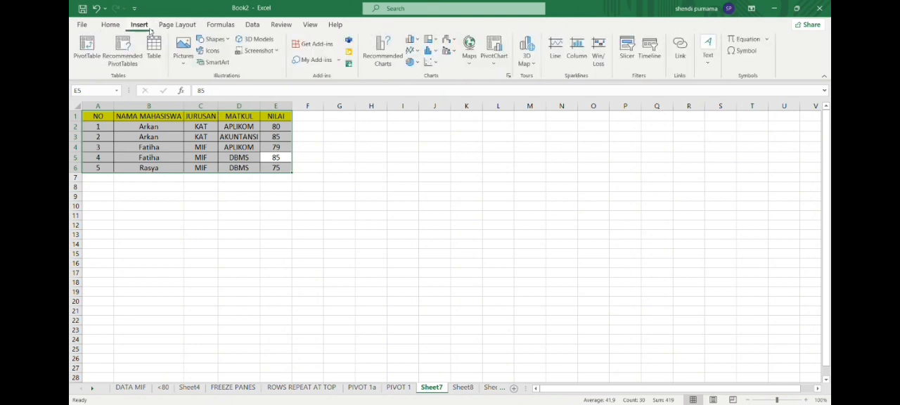
{"action": "left_click", "coordinate": [97, 53]}
{"action": "key", "text": "Return"}
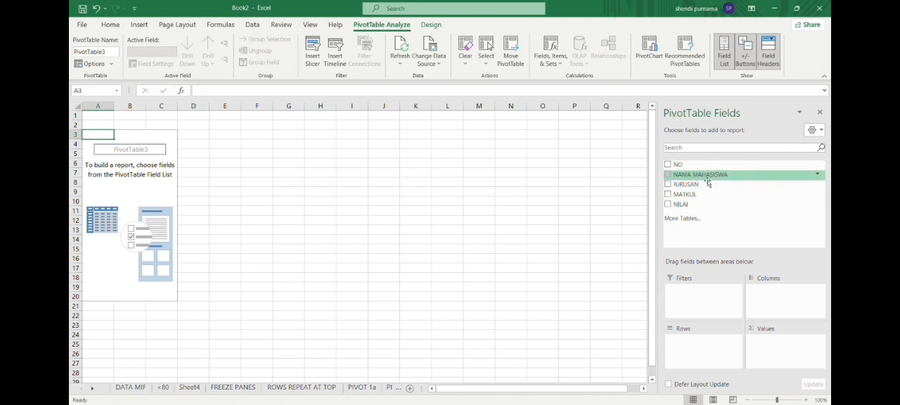
- Lay out the PivotTable with NAMA MAHASISWA in rows, NILAI in columns and the sum of NILAI as values
{"action": "left_click_drag", "start_coordinate": [728, 176], "coordinate": [686, 344]}
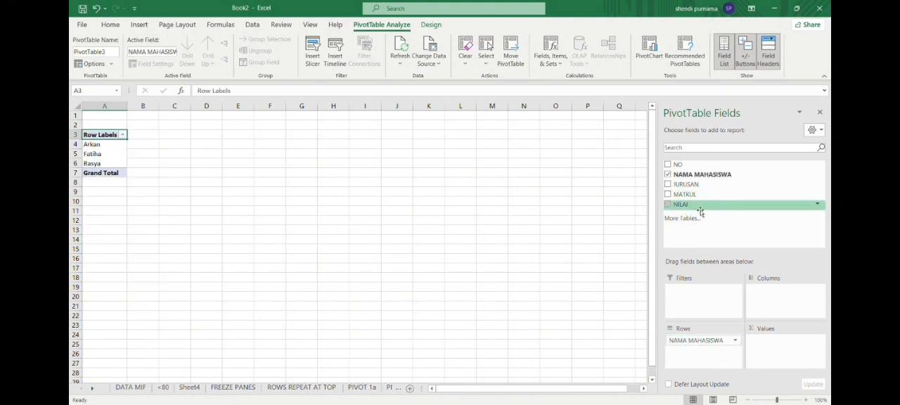
{"action": "left_click_drag", "start_coordinate": [701, 209], "coordinate": [770, 298]}
{"action": "left_click_drag", "start_coordinate": [686, 208], "coordinate": [784, 350]}
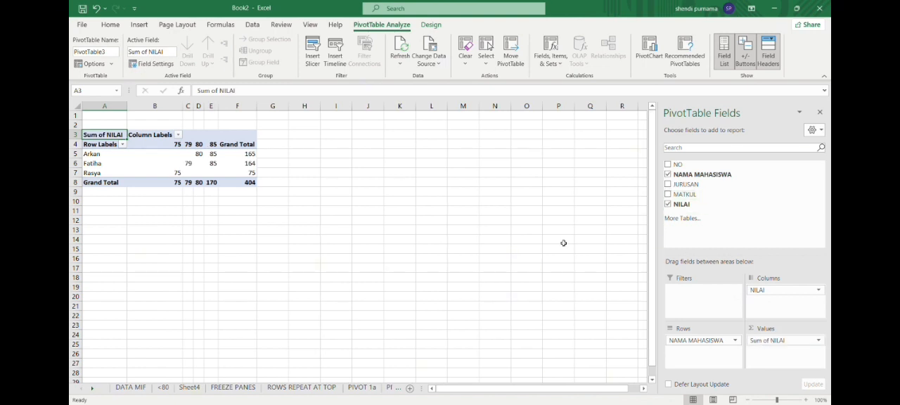
{"action": "left_click", "coordinate": [175, 155]}
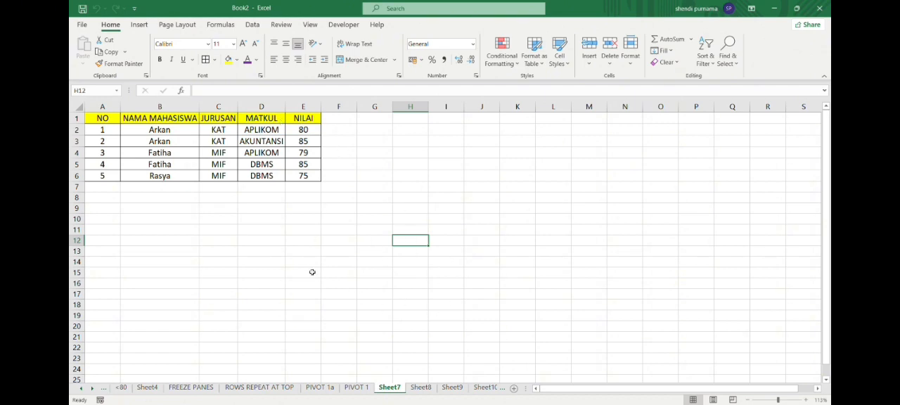
- Insert a PivotTable on a new worksheet from the student grades table A1:E6 on Sheet7
{"action": "left_click", "coordinate": [317, 178]}
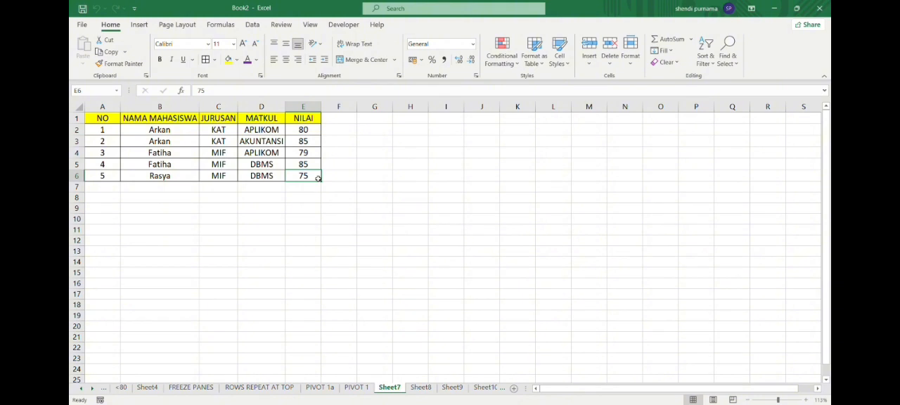
{"action": "key", "text": "ctrl+a"}
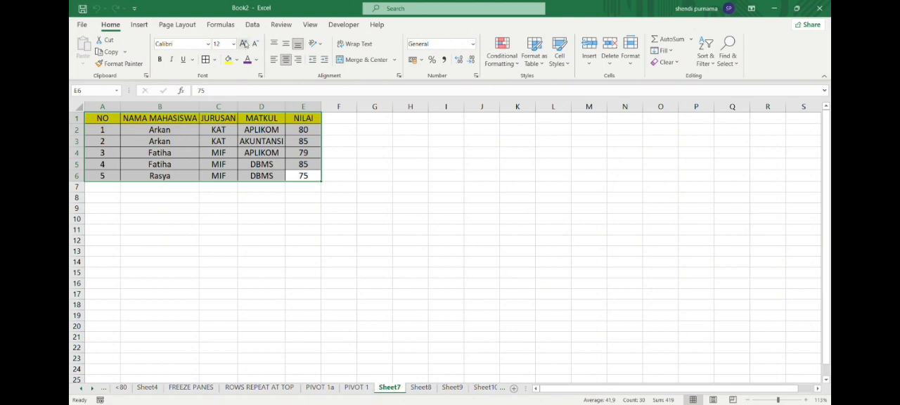
{"action": "left_click", "coordinate": [140, 24]}
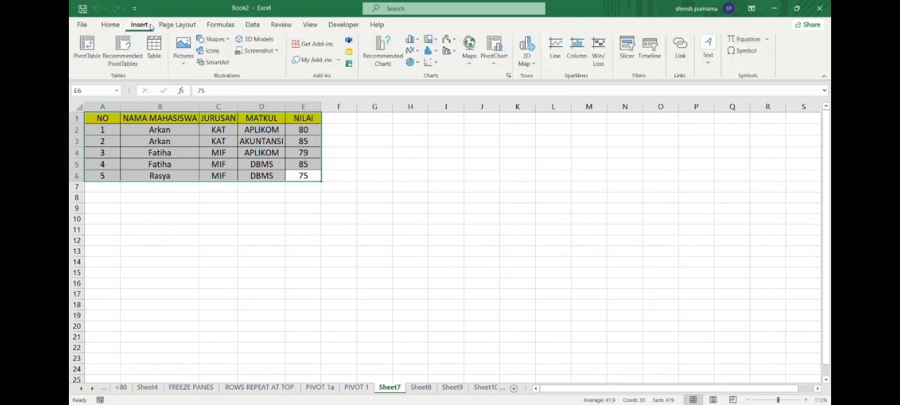
{"action": "left_click", "coordinate": [97, 57]}
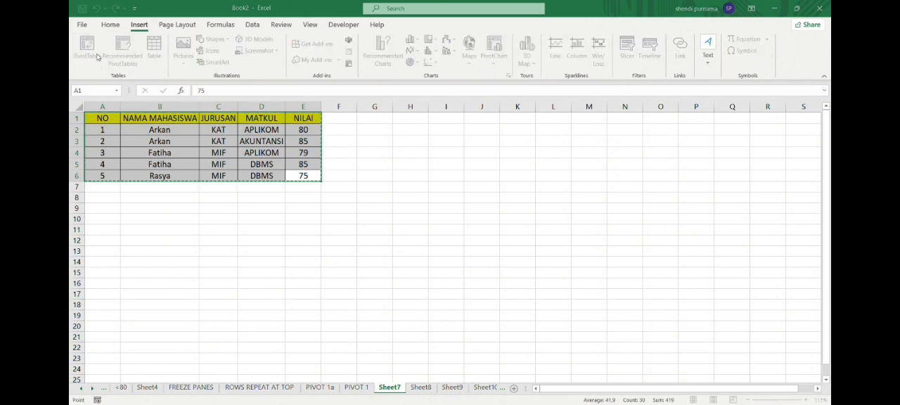
{"action": "left_click", "coordinate": [311, 273]}
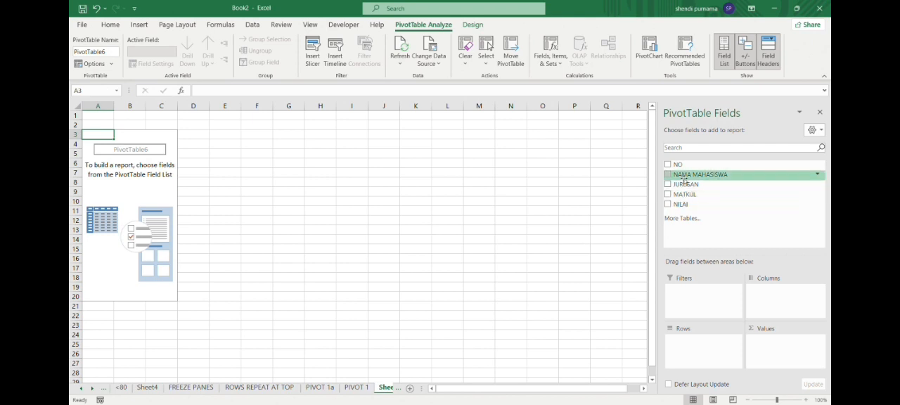
- Lay out the PivotTable with NAMA MAHASISWA in rows, NILAI in columns and the sum of NILAI as values
{"action": "left_click_drag", "start_coordinate": [682, 181], "coordinate": [691, 351]}
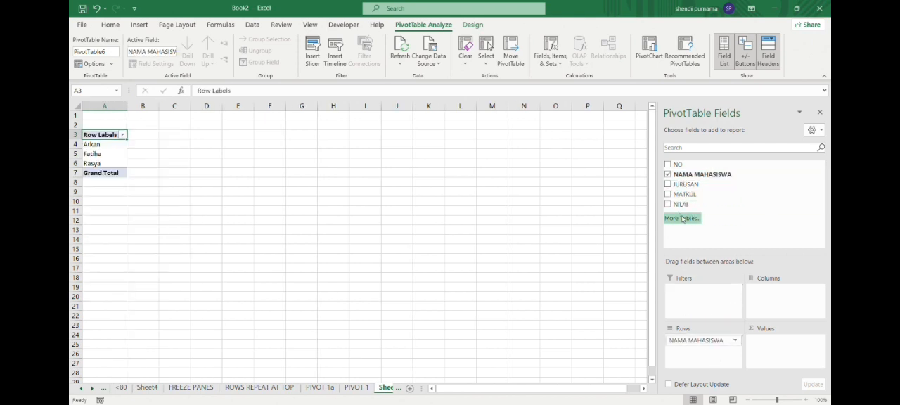
{"action": "left_click_drag", "start_coordinate": [690, 212], "coordinate": [776, 296]}
{"action": "left_click_drag", "start_coordinate": [708, 213], "coordinate": [769, 343]}
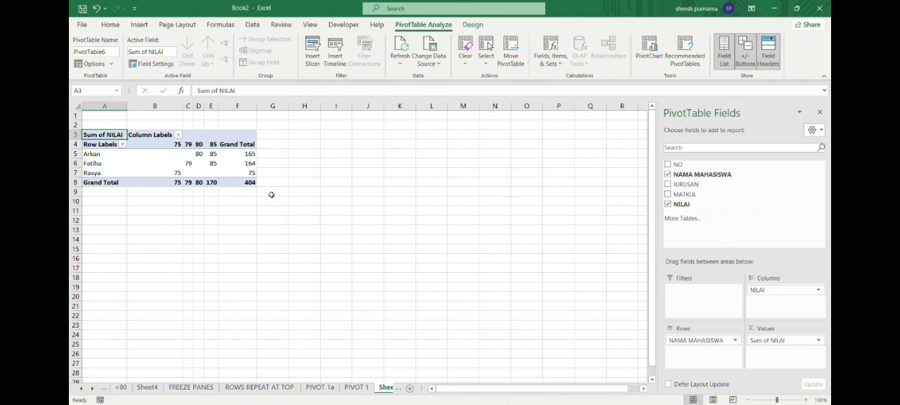
- Apply all borders to the whole NILAI PivotTable, cells A3:F8
{"action": "left_click", "coordinate": [239, 174]}
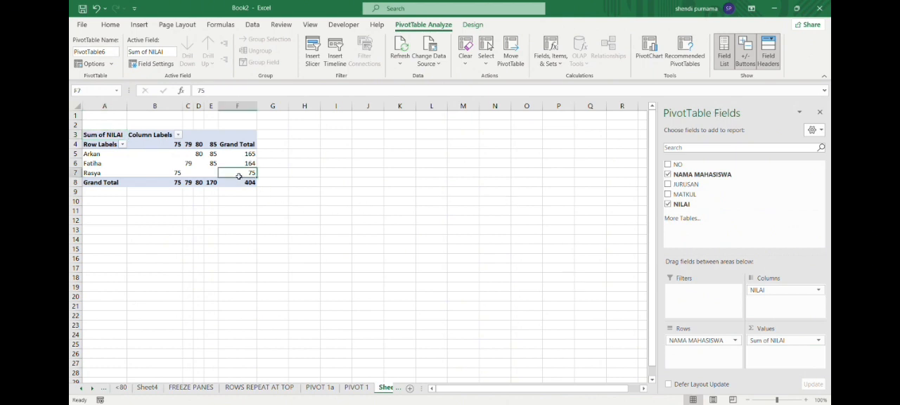
{"action": "key", "text": "ctrl+a"}
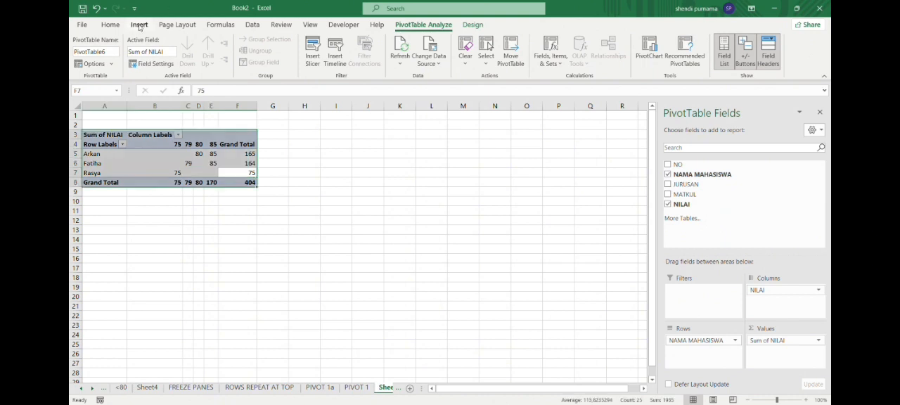
{"action": "left_click", "coordinate": [118, 26]}
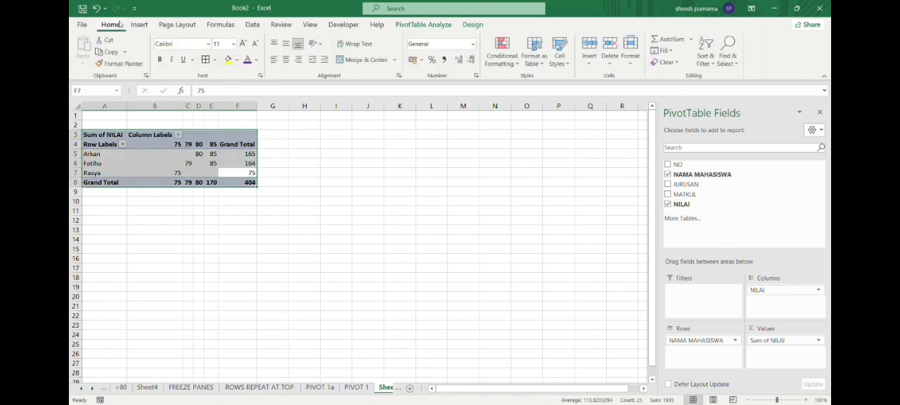
{"action": "left_click", "coordinate": [206, 59]}
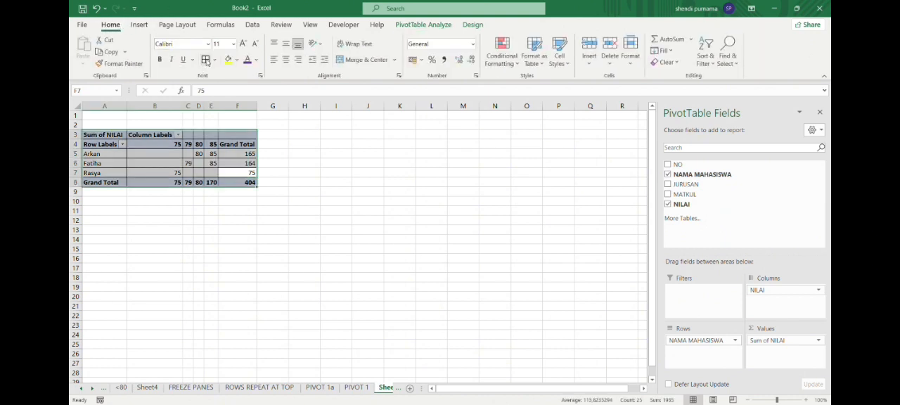
{"action": "left_click", "coordinate": [345, 182]}
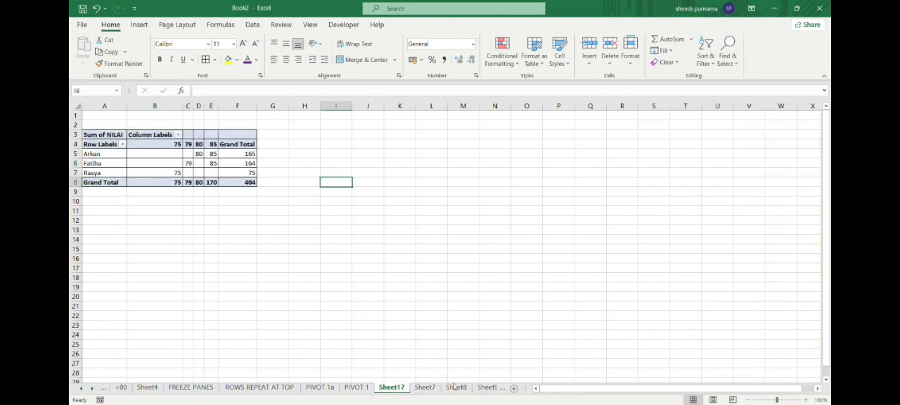
{"action": "left_click", "coordinate": [432, 391]}
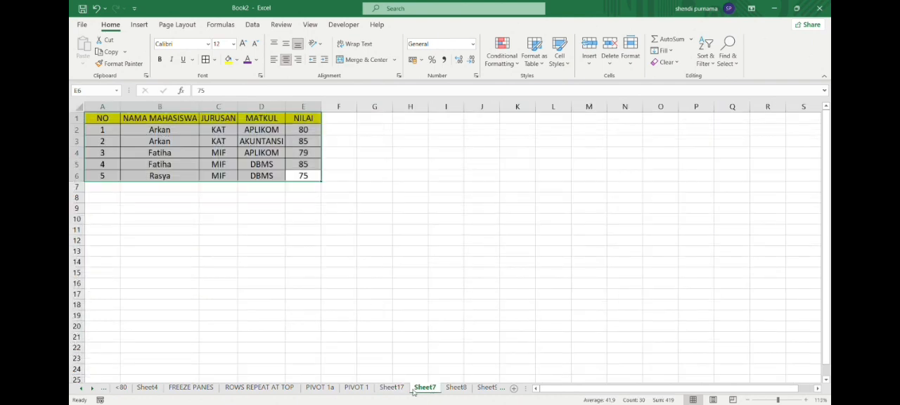
{"action": "left_click", "coordinate": [391, 387]}
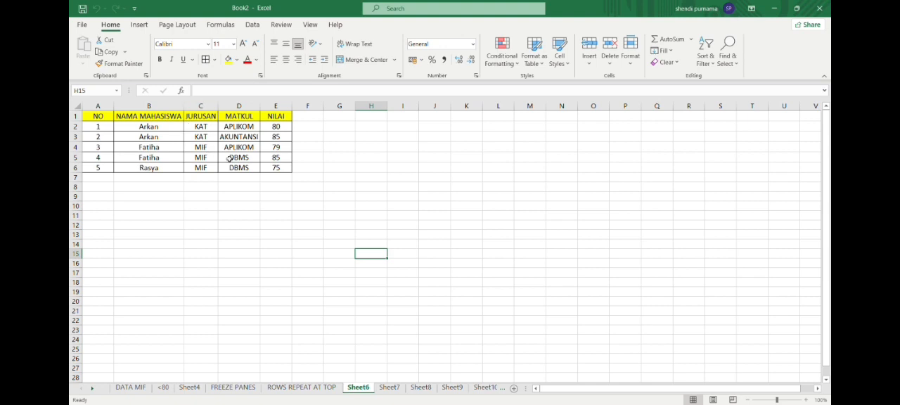
- Insert a PivotTable on a new worksheet from the whole table A1:E6 on Sheet6
{"action": "left_click", "coordinate": [276, 170]}
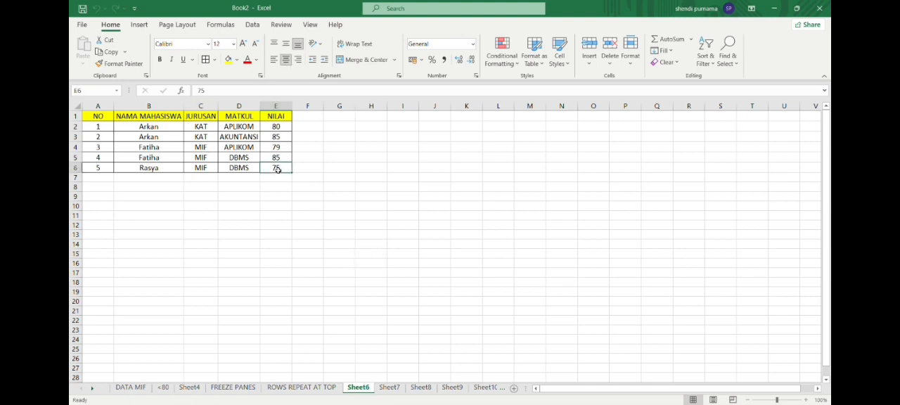
{"action": "key", "text": "ctrl+a"}
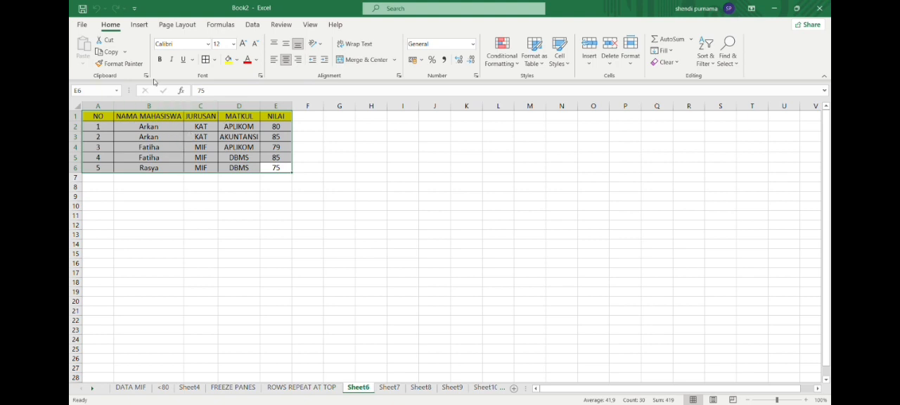
{"action": "left_click", "coordinate": [140, 24]}
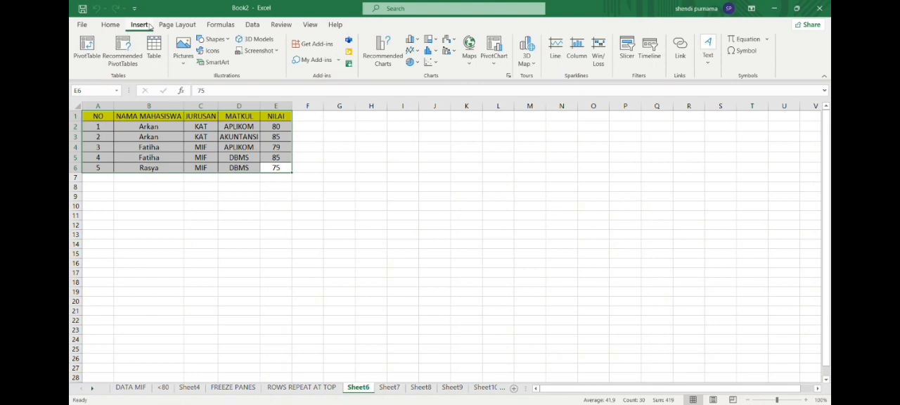
{"action": "left_click", "coordinate": [101, 52]}
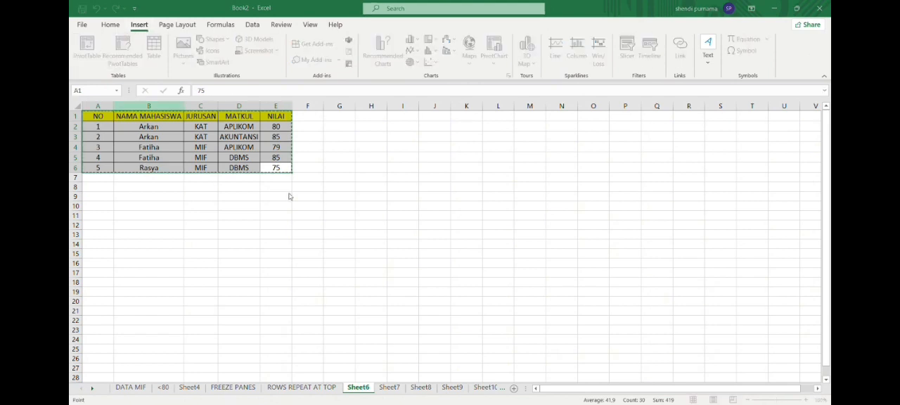
{"action": "key", "text": "Return"}
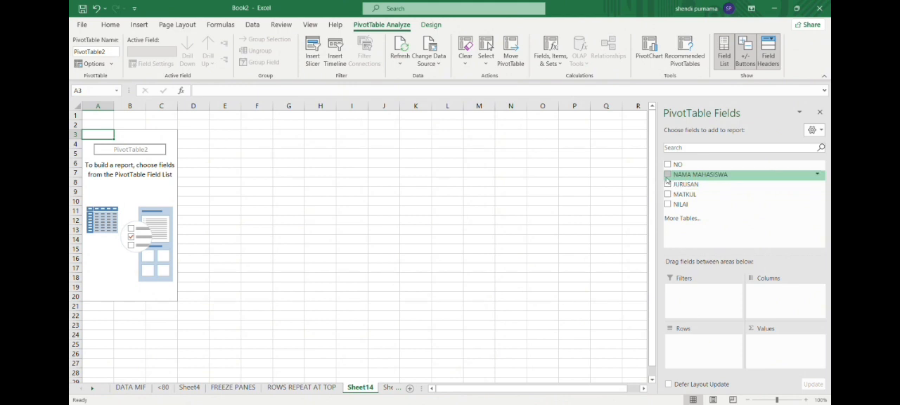
- Lay out the PivotTable with NAMA MAHASISWA in rows, JURUSAN in columns and the count of JURUSAN as values
{"action": "left_click_drag", "start_coordinate": [694, 183], "coordinate": [680, 325]}
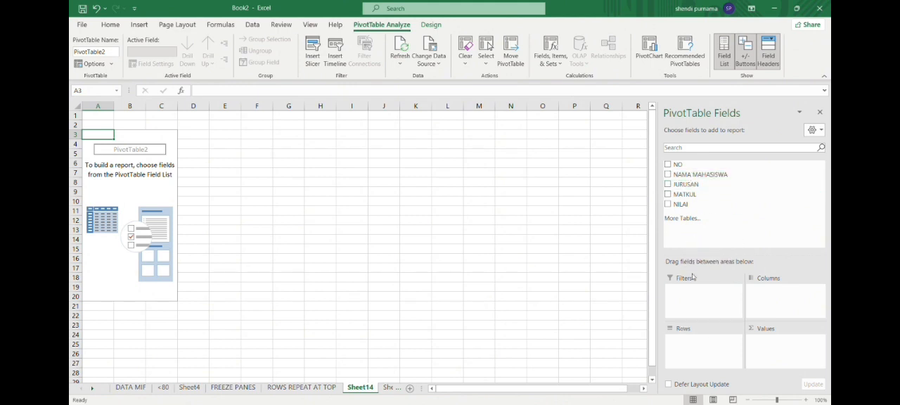
{"action": "left_click_drag", "start_coordinate": [677, 180], "coordinate": [672, 348]}
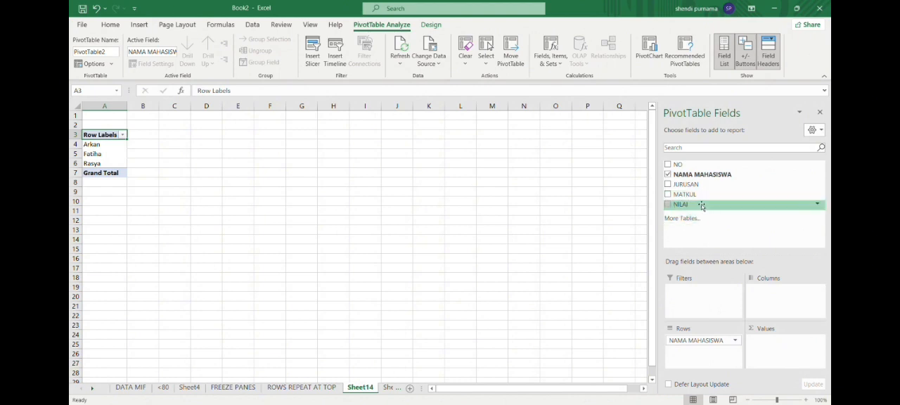
{"action": "left_click_drag", "start_coordinate": [694, 190], "coordinate": [755, 292]}
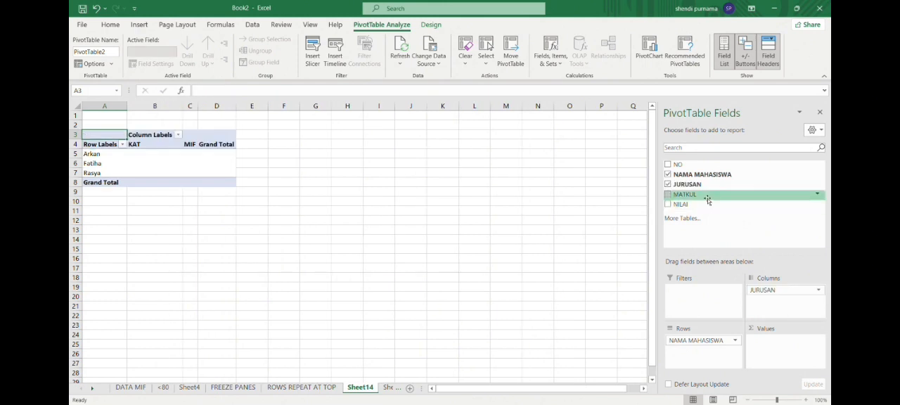
{"action": "left_click_drag", "start_coordinate": [693, 185], "coordinate": [777, 348]}
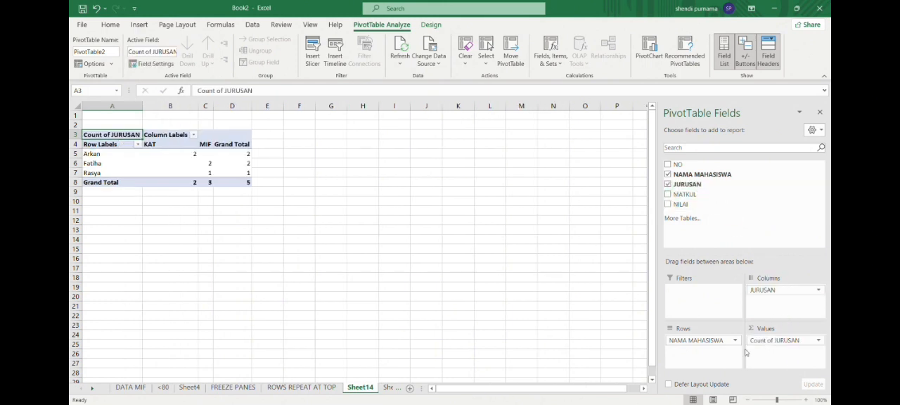
- Apply all borders to the whole JURUSAN PivotTable, cells A3:D8
{"action": "left_click", "coordinate": [230, 183]}
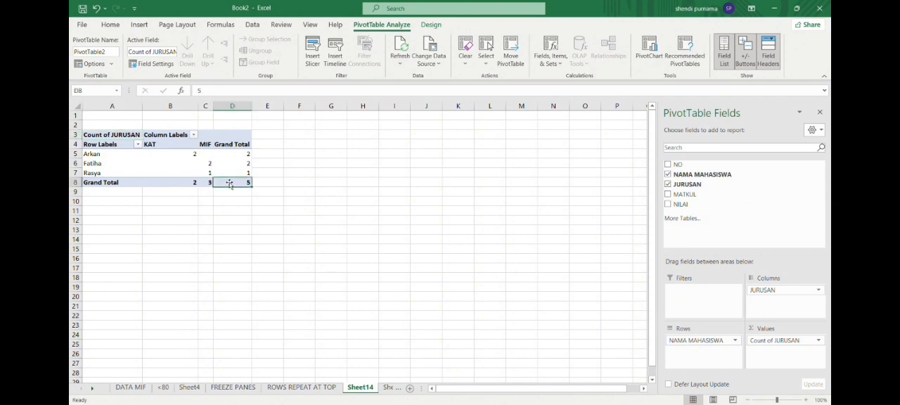
{"action": "key", "text": "ctrl+a"}
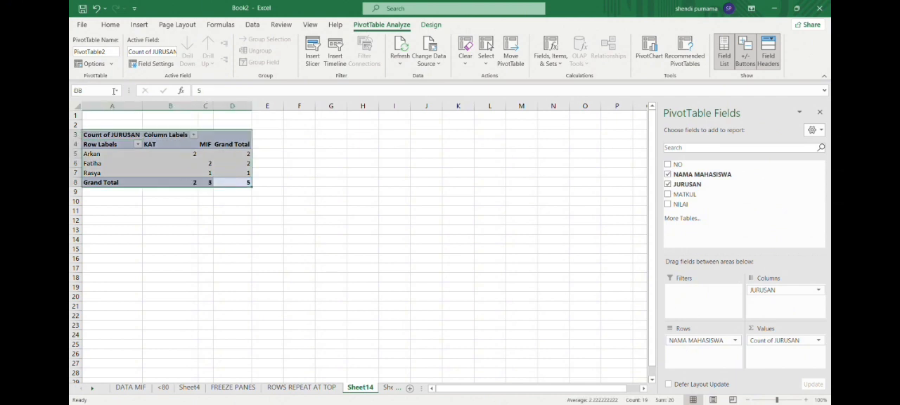
{"action": "left_click", "coordinate": [110, 25]}
{"action": "left_click", "coordinate": [205, 60]}
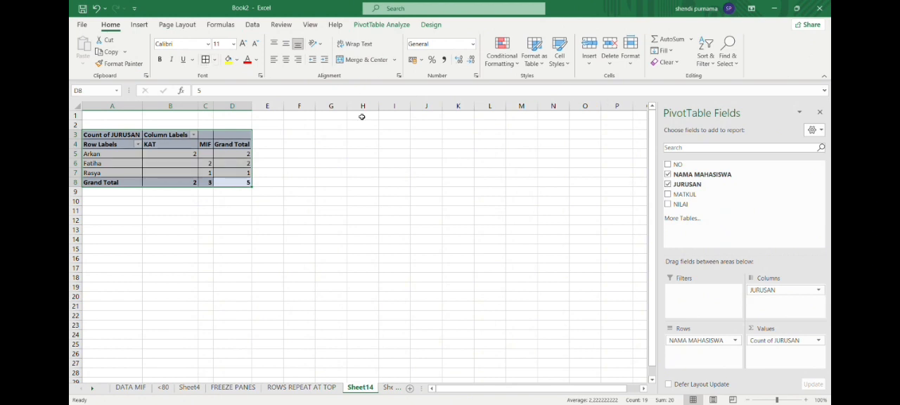
{"action": "left_click", "coordinate": [287, 173]}
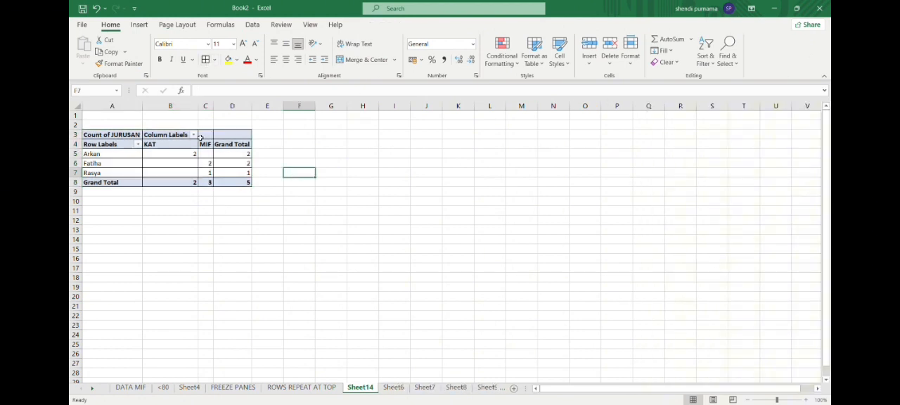